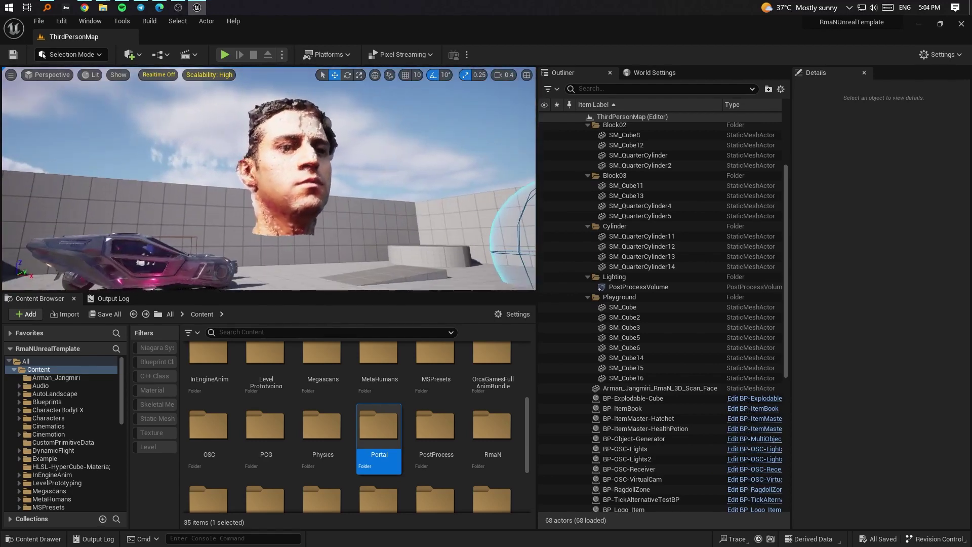
# Look through the Blueprint templates offered for adding to the project, including Top Down, Vehicle, Virtual Reality and Third Person, without adding any
pyautogui.click(26, 314)
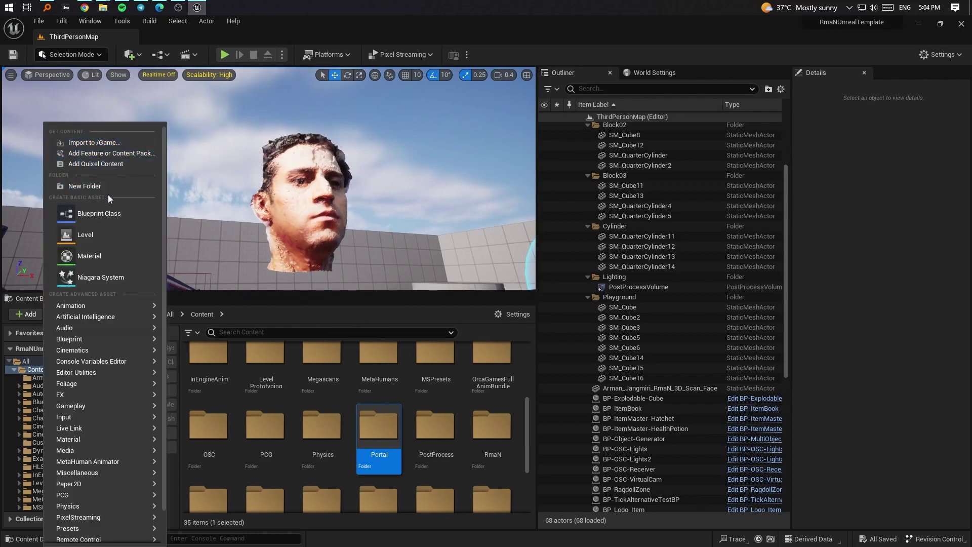
pyautogui.click(114, 152)
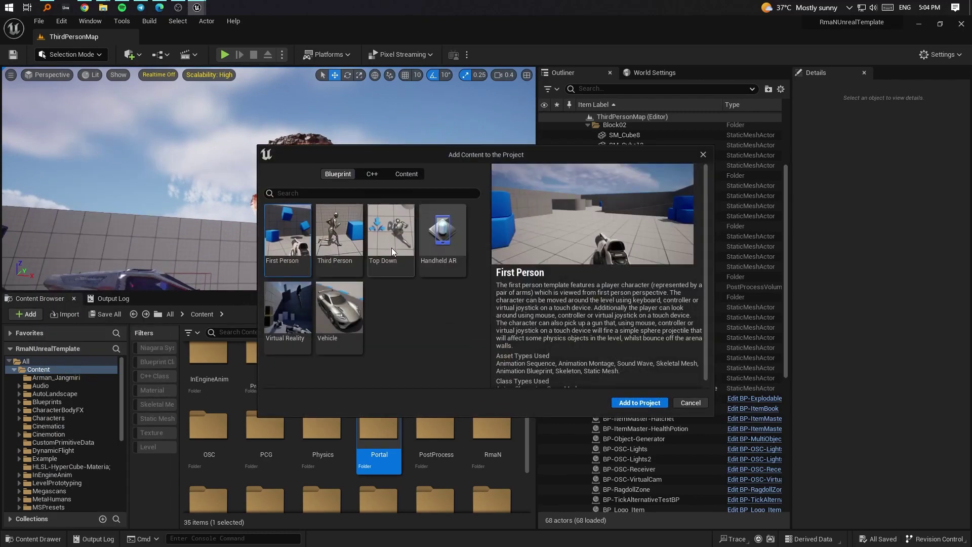
pyautogui.click(391, 233)
pyautogui.click(423, 227)
pyautogui.click(353, 294)
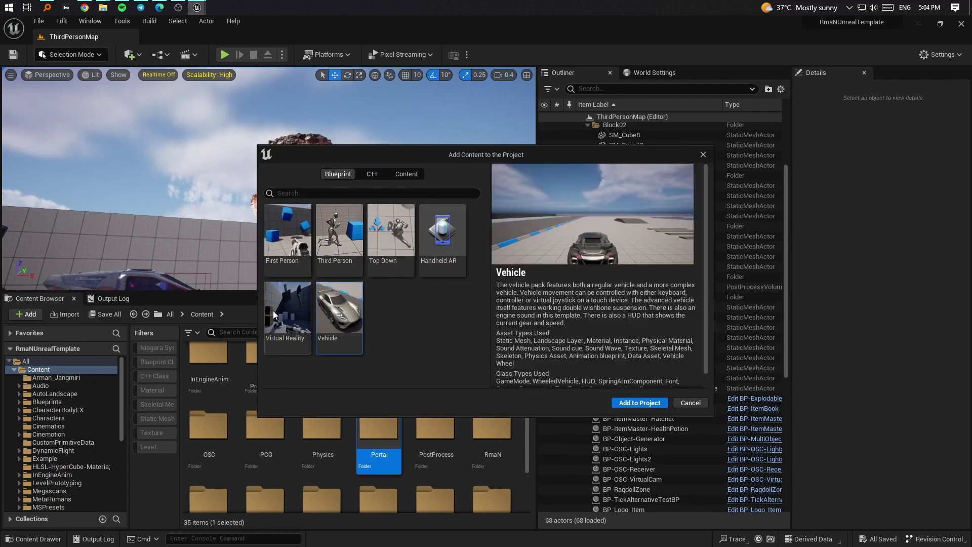
pyautogui.click(278, 313)
pyautogui.click(338, 237)
pyautogui.click(310, 235)
pyautogui.click(338, 233)
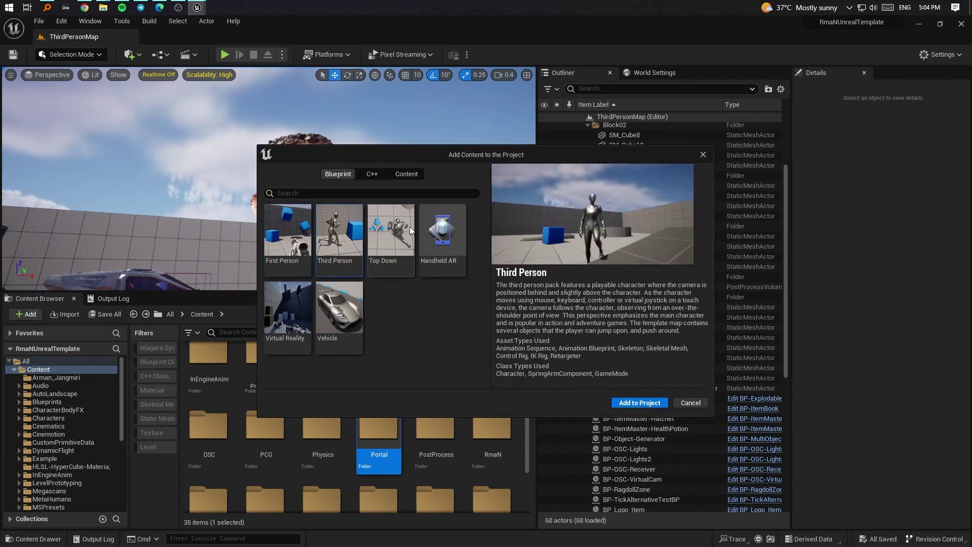
pyautogui.click(436, 221)
pyautogui.click(340, 301)
pyautogui.click(351, 240)
pyautogui.press('Escape')
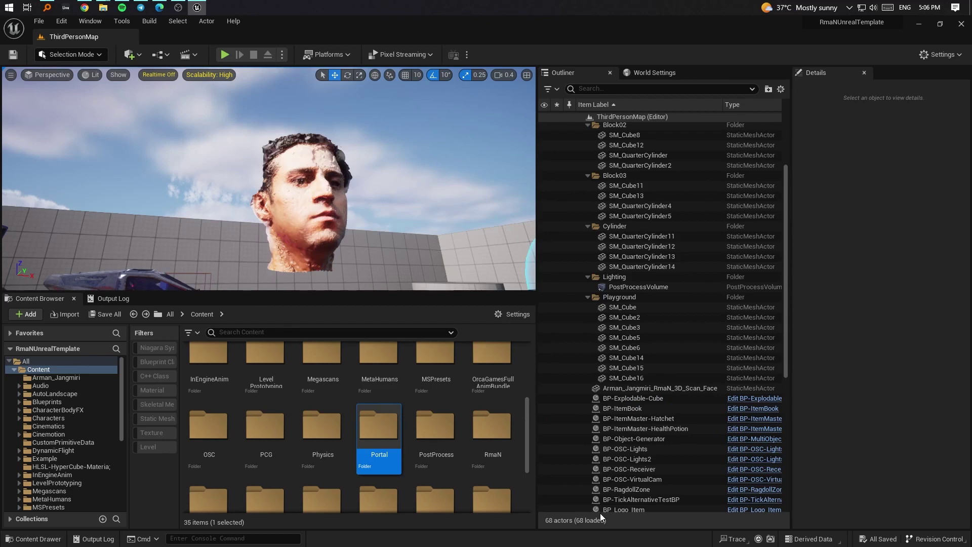
# Place BP-Portal-Door1 and BP-Portal-Door2 from the Content/Portal/Portal-Simple folder on the level's floor
pyautogui.moveTo(419, 160); pyautogui.dragTo(419, 160, button='right')
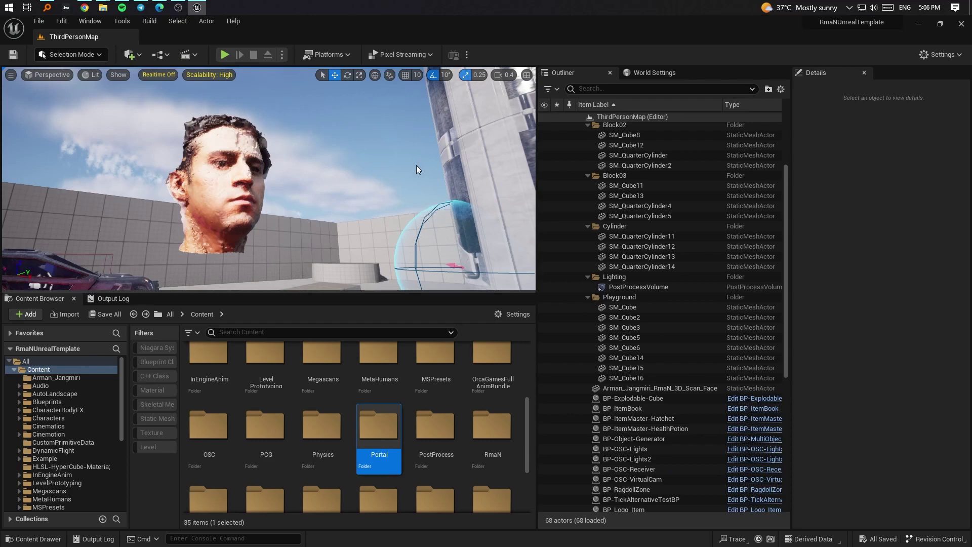
pyautogui.moveTo(416, 169); pyautogui.dragTo(396, 169, button='right')
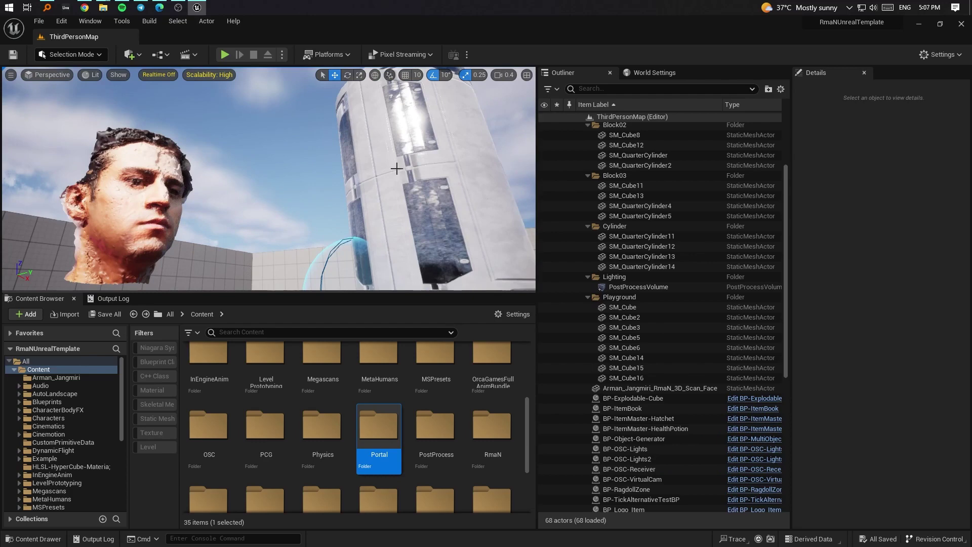
pyautogui.moveTo(396, 168); pyautogui.dragTo(373, 171, button='right')
pyautogui.doubleClick(379, 446)
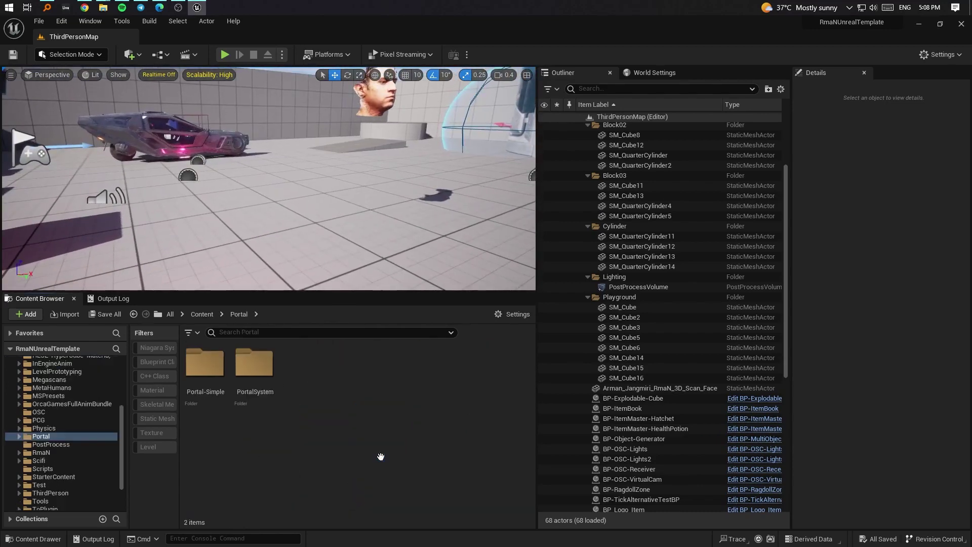
pyautogui.doubleClick(205, 364)
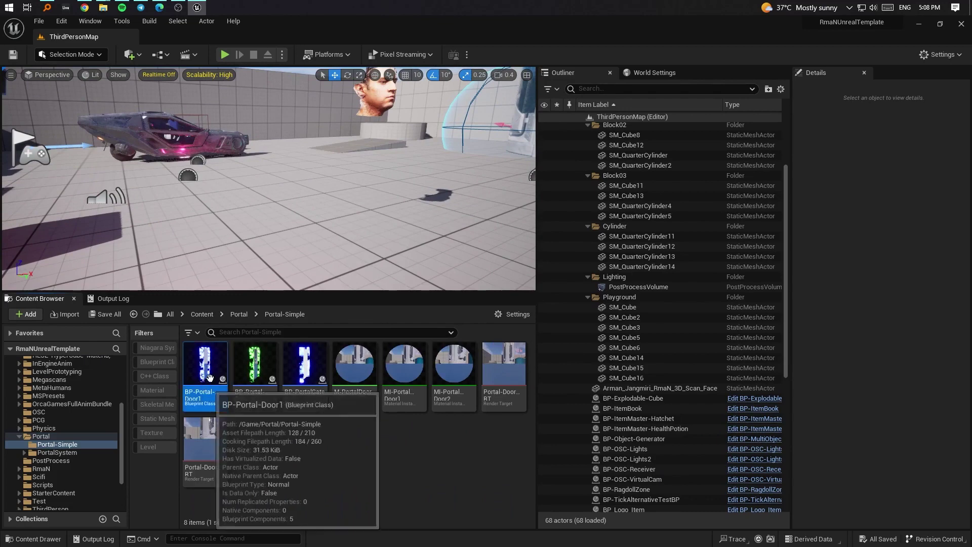
pyautogui.moveTo(205, 367); pyautogui.dragTo(152, 238)
pyautogui.moveTo(255, 367); pyautogui.dragTo(420, 183)
pyautogui.moveTo(419, 228); pyautogui.dragTo(446, 222, button='right')
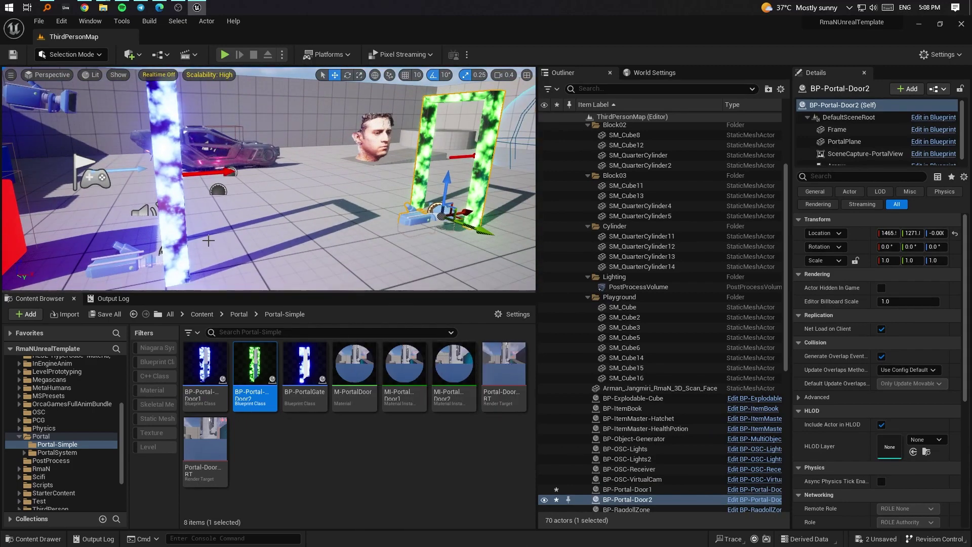
pyautogui.click(374, 152)
pyautogui.moveTo(375, 152); pyautogui.dragTo(355, 152, button='right')
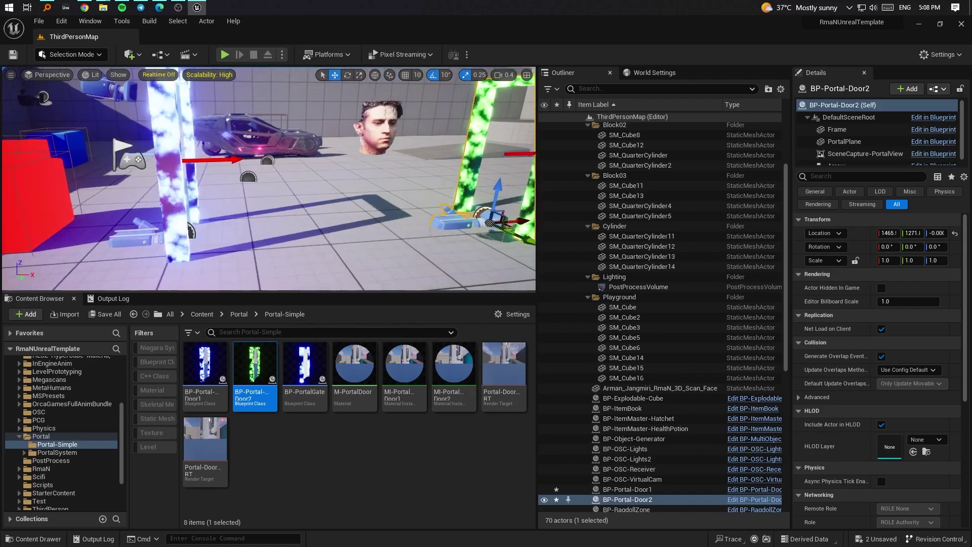
pyautogui.hotkey('ctrl', 'b')
pyautogui.moveTo(304, 203); pyautogui.dragTo(304, 203, button='right')
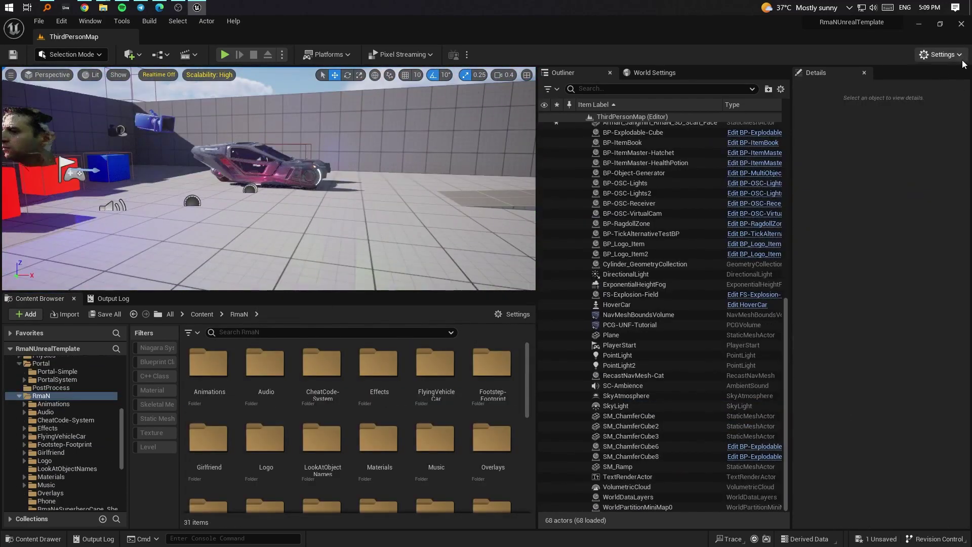
# Open the project's plugin browser
pyautogui.click(942, 54)
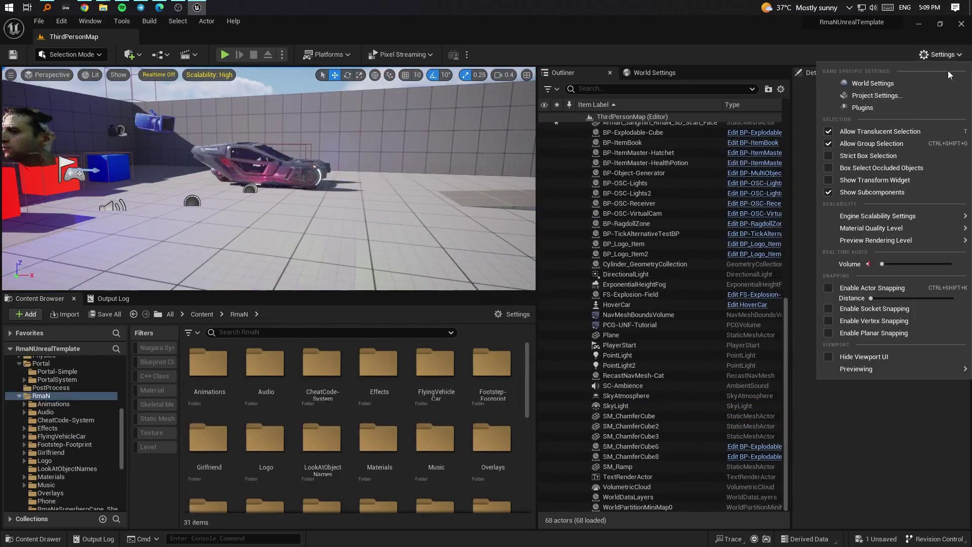
pyautogui.click(898, 107)
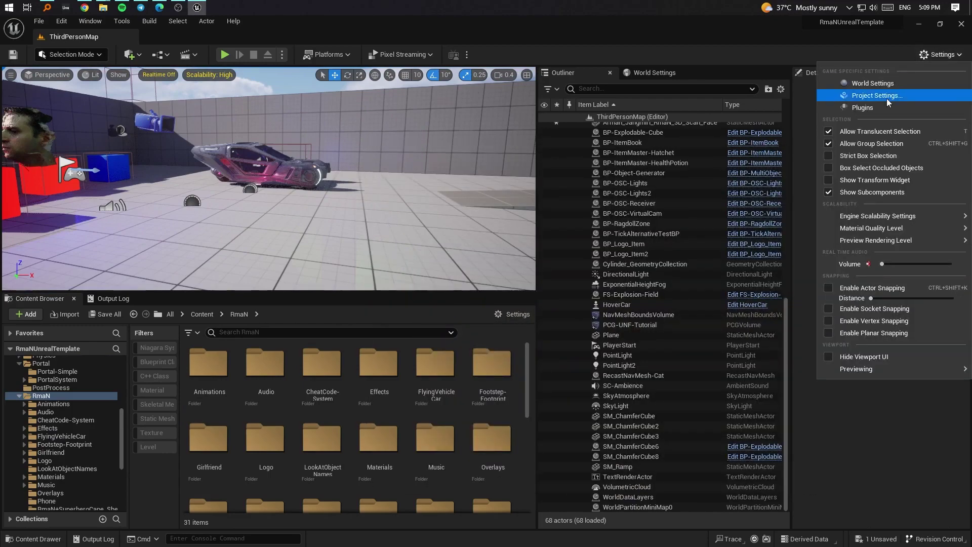
pyautogui.click(887, 107)
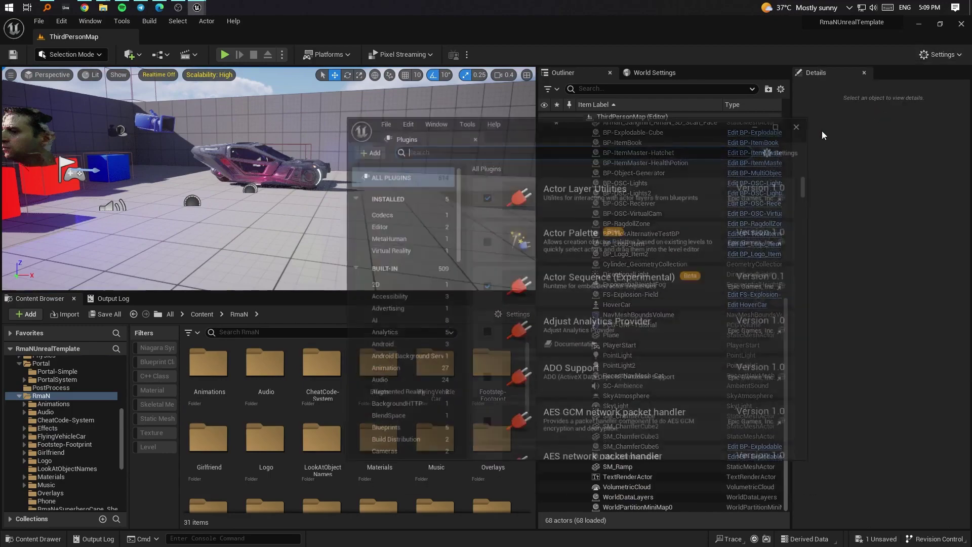
pyautogui.click(801, 124)
pyautogui.click(942, 54)
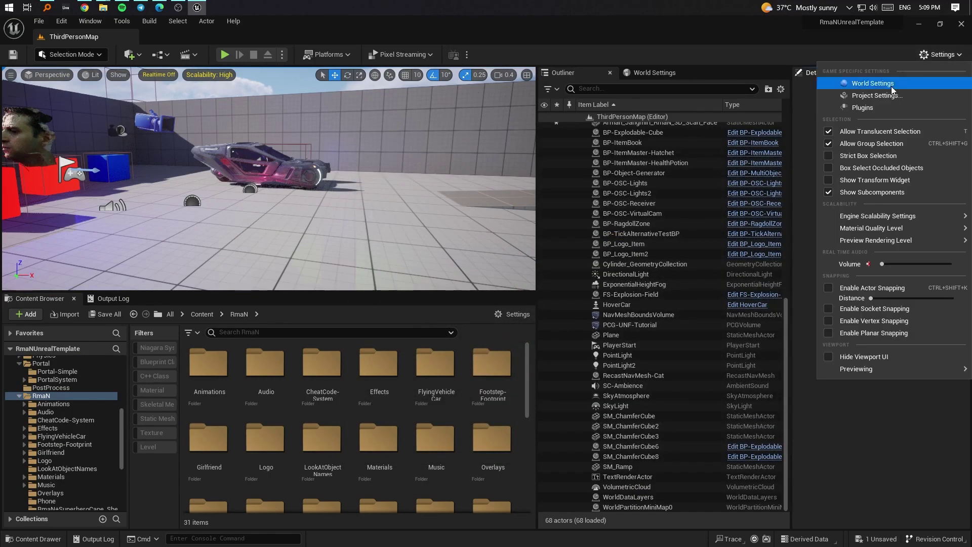
pyautogui.click(915, 104)
pyautogui.click(62, 21)
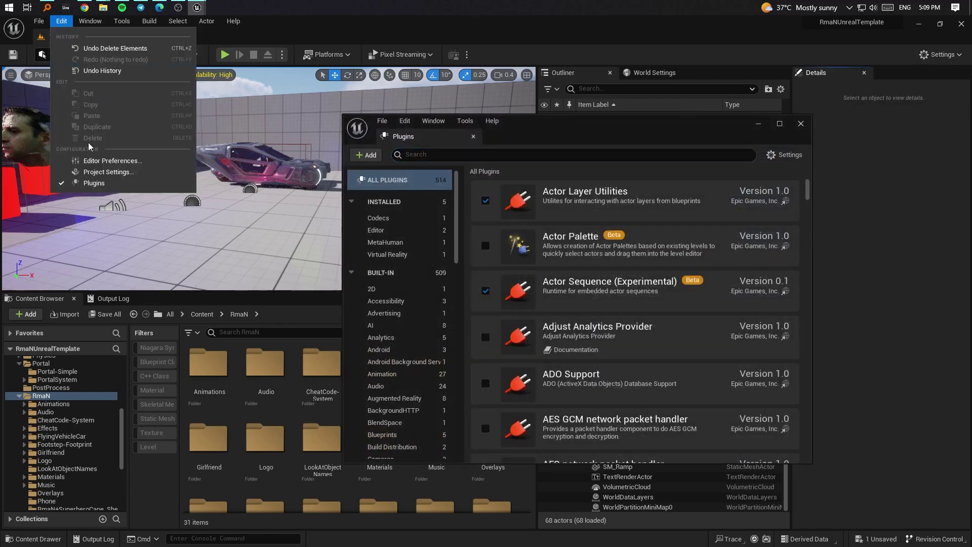
# Start a new plugin from the Content Only template and name it PortalVehicle
pyautogui.click(375, 156)
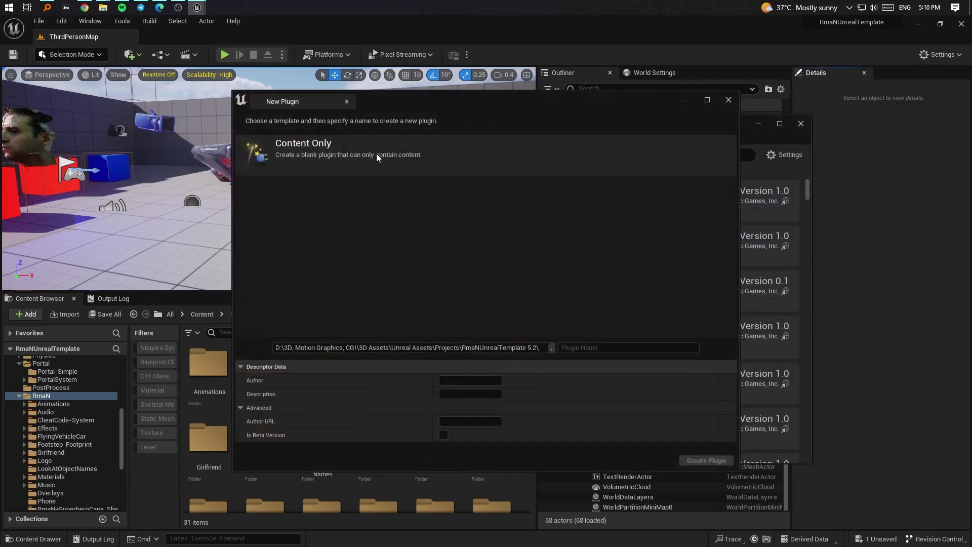
pyautogui.click(426, 160)
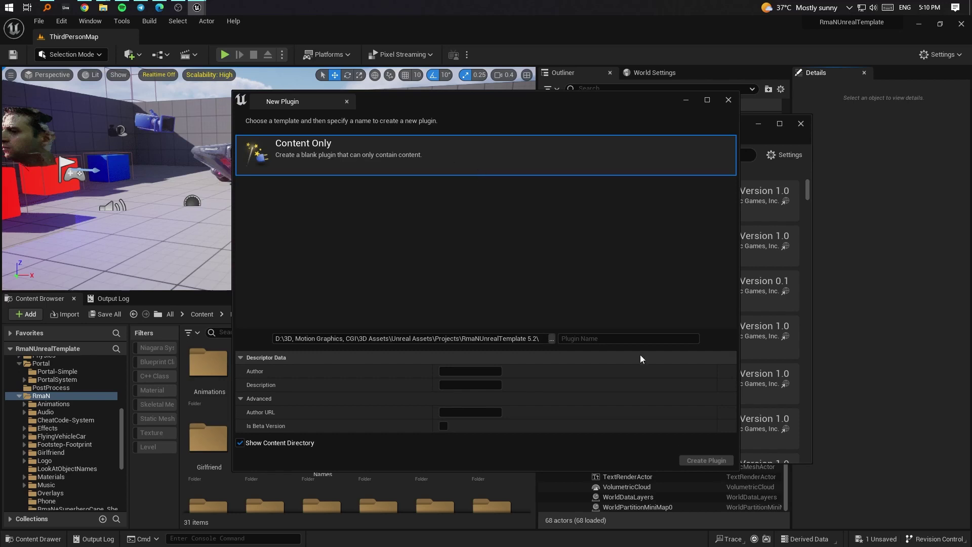
pyautogui.click(622, 341)
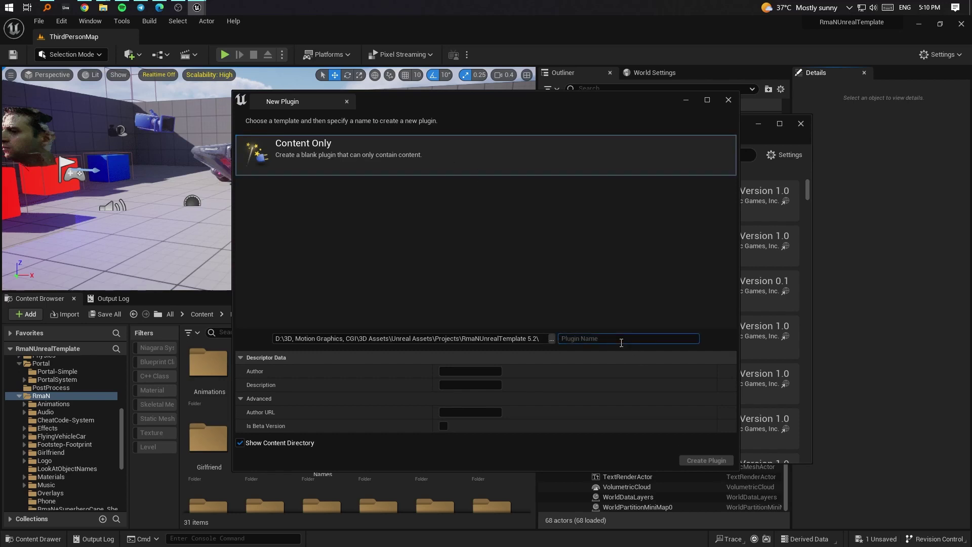
pyautogui.write('PortalVehicle')
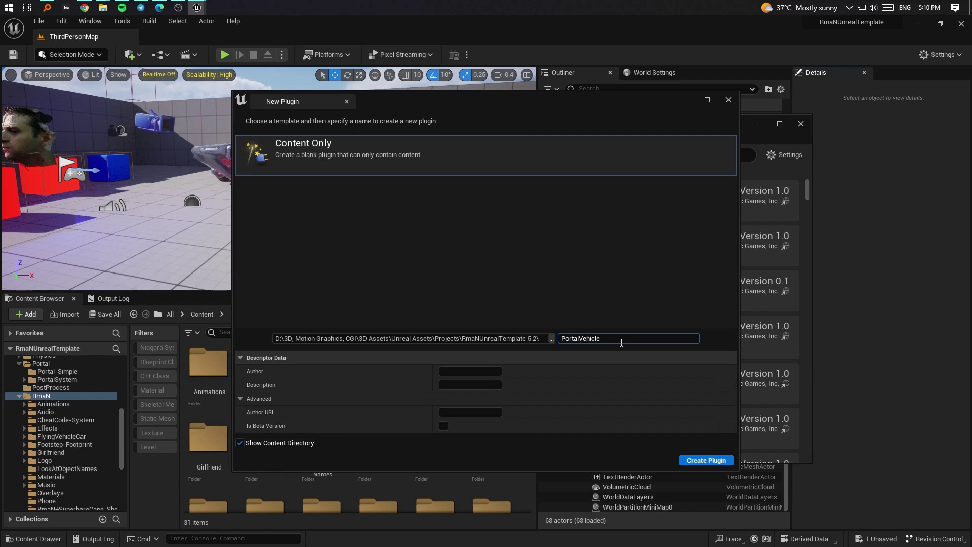
# Enter the author's name in the descriptor data and create the plugin
pyautogui.click(469, 371)
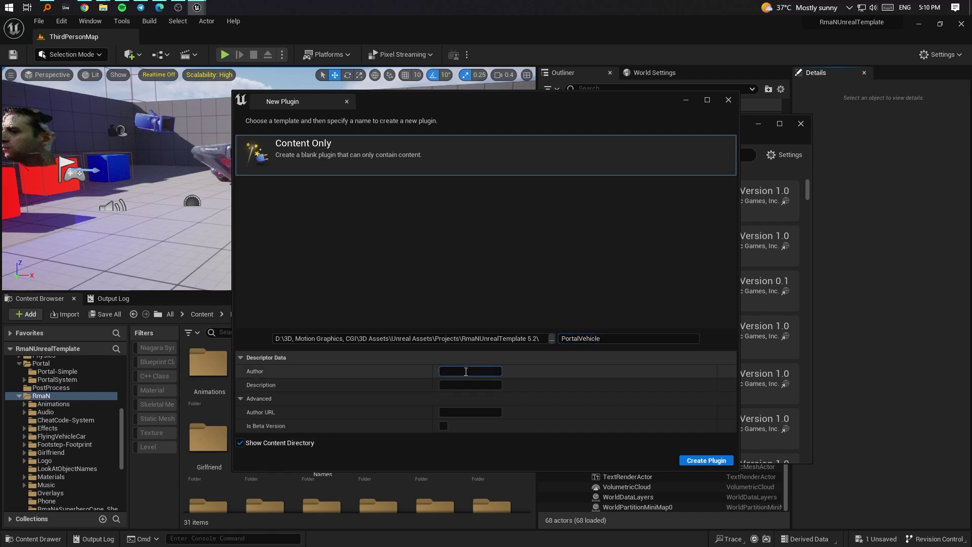
pyautogui.write('RmaN')
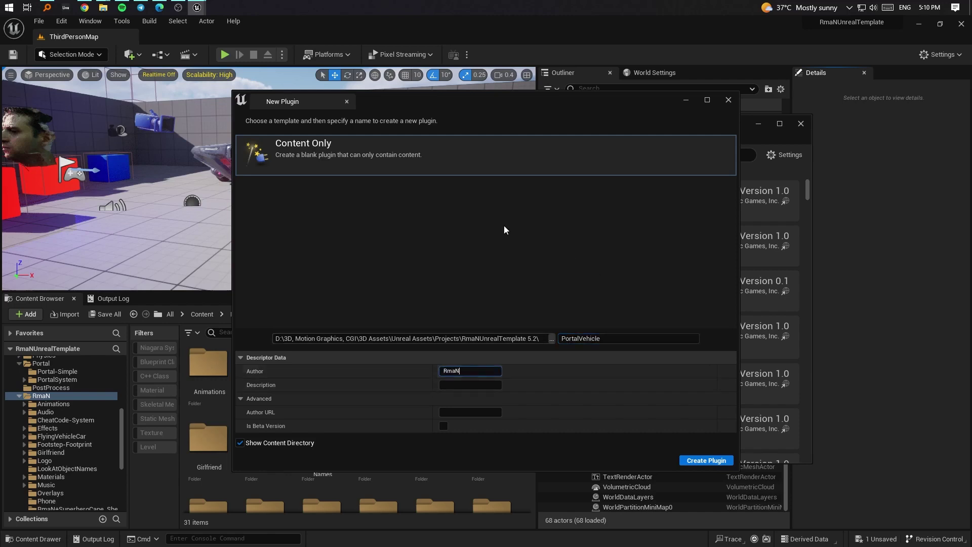
pyautogui.click(444, 411)
pyautogui.click(444, 426)
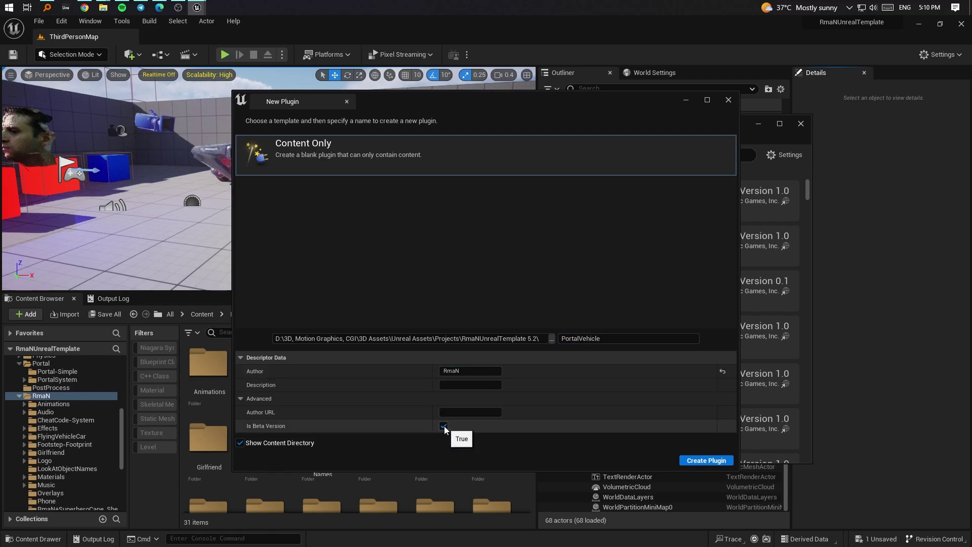
pyautogui.click(443, 427)
pyautogui.click(722, 463)
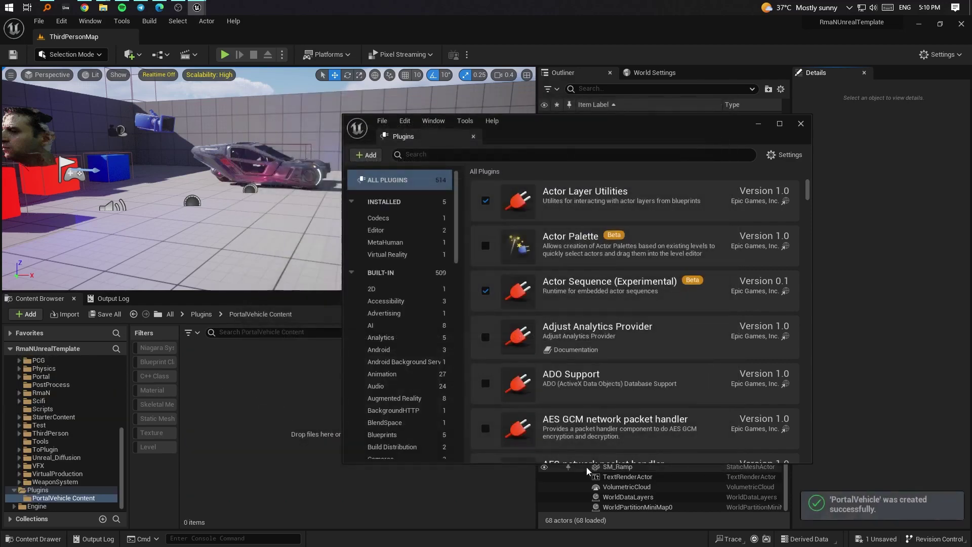
# Search the plugins for "Vehicl" and open the PortalVehicle plugin's properties for editing
pyautogui.click(499, 159)
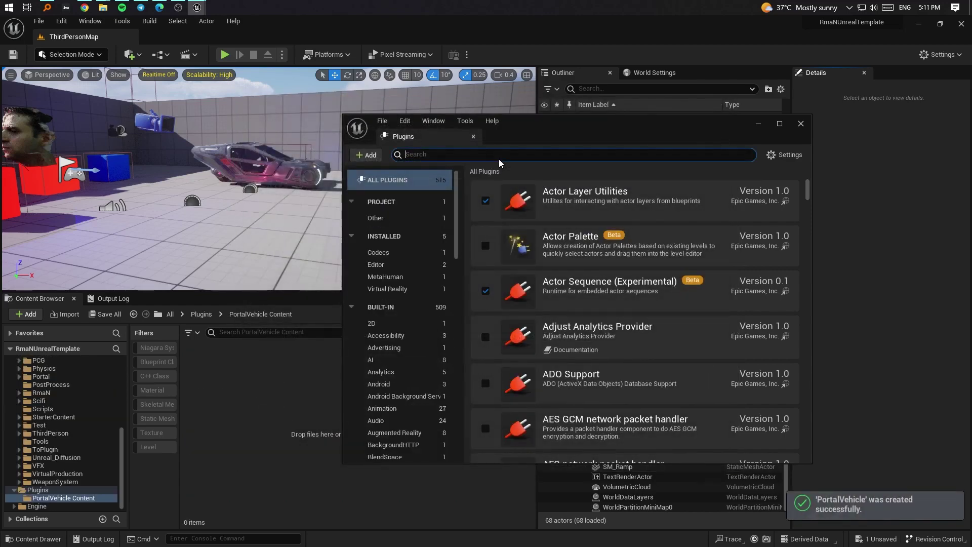
pyautogui.write('Vehicl')
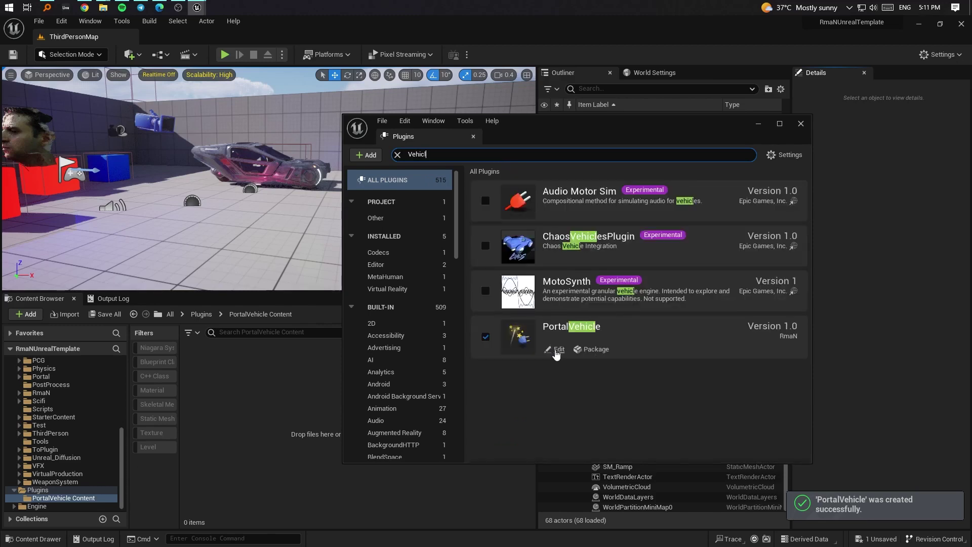
pyautogui.click(557, 350)
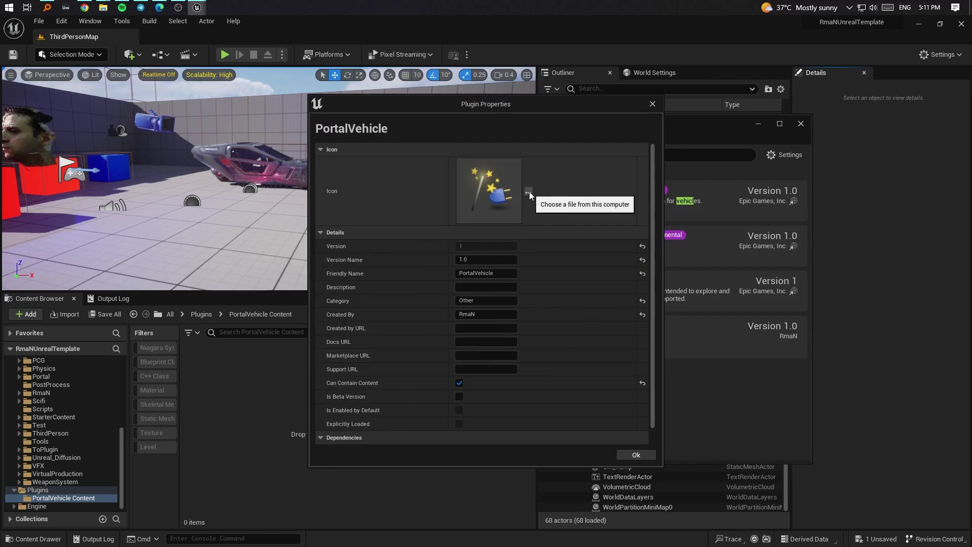
# Set the plugin's icon to "RmaN Logo Big Transparent Logo Main Only R - White - Icon 128x128.png" from G:\RmaN Stuff\Videos\AI RmaN Logos
pyautogui.click(528, 192)
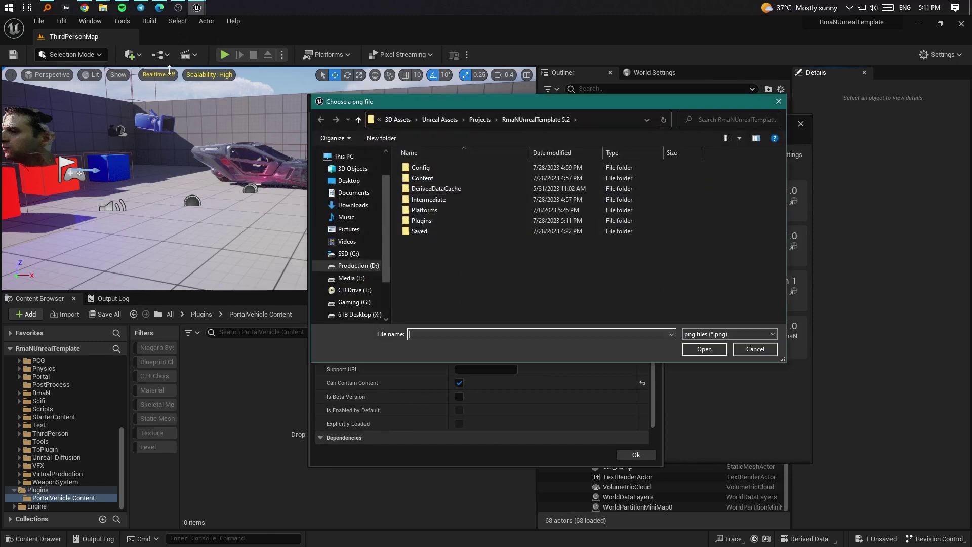
pyautogui.click(103, 8)
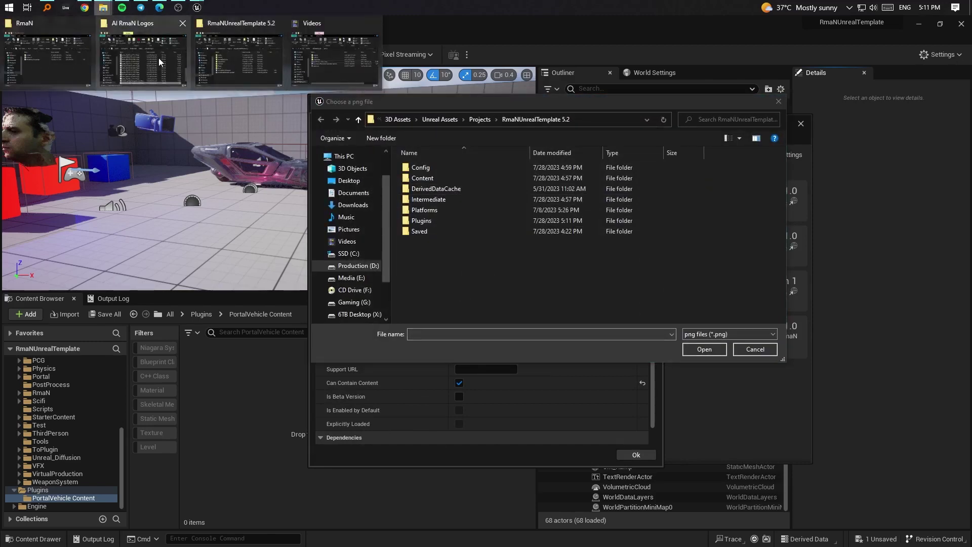
pyautogui.click(159, 57)
pyautogui.click(510, 306)
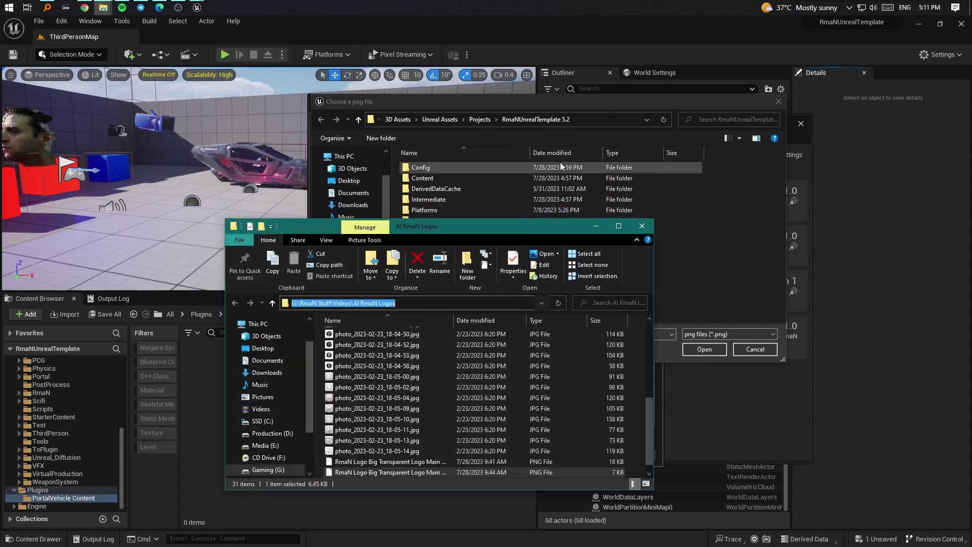
pyautogui.hotkey('ctrl', 'c')
pyautogui.click(560, 165)
pyautogui.click(613, 116)
pyautogui.hotkey('ctrl', 'v')
pyautogui.press('Return')
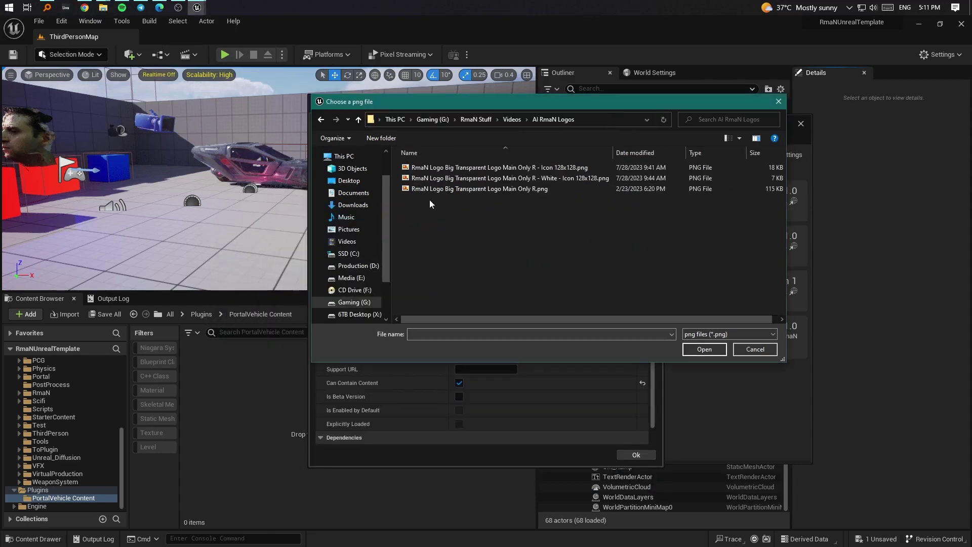
pyautogui.doubleClick(539, 178)
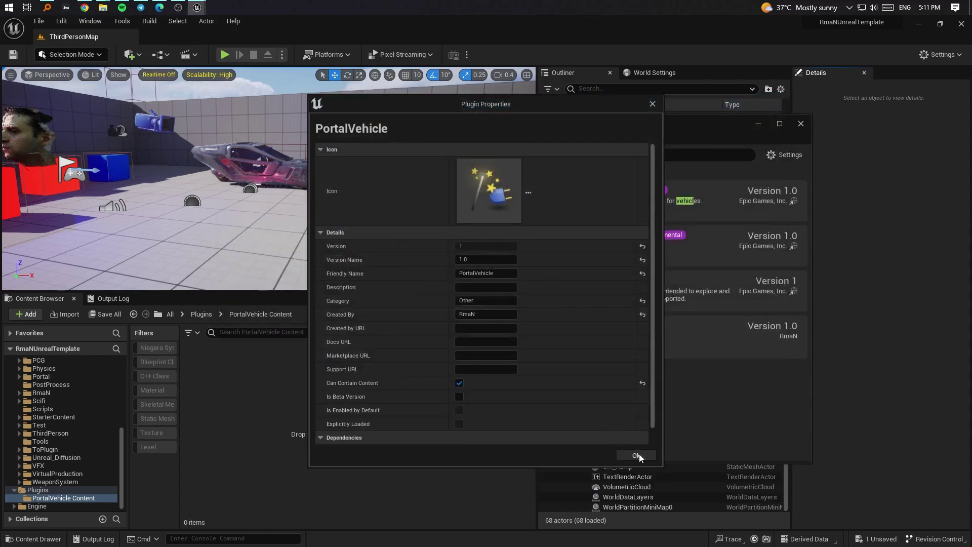
pyautogui.click(637, 454)
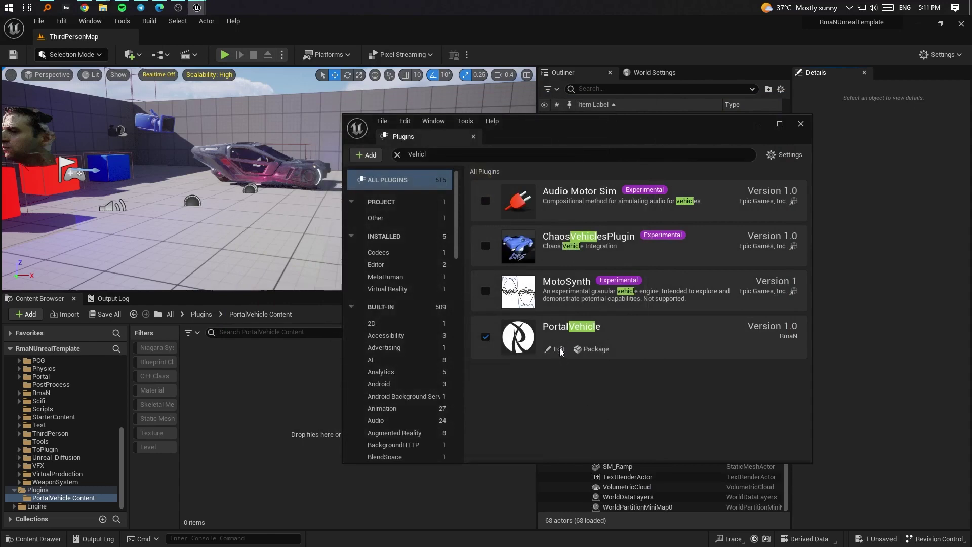
# Set the PortalVehicle plugin's description to "Portal System" and version name to 1.1, and close the Plugins window
pyautogui.click(557, 349)
pyautogui.click(482, 287)
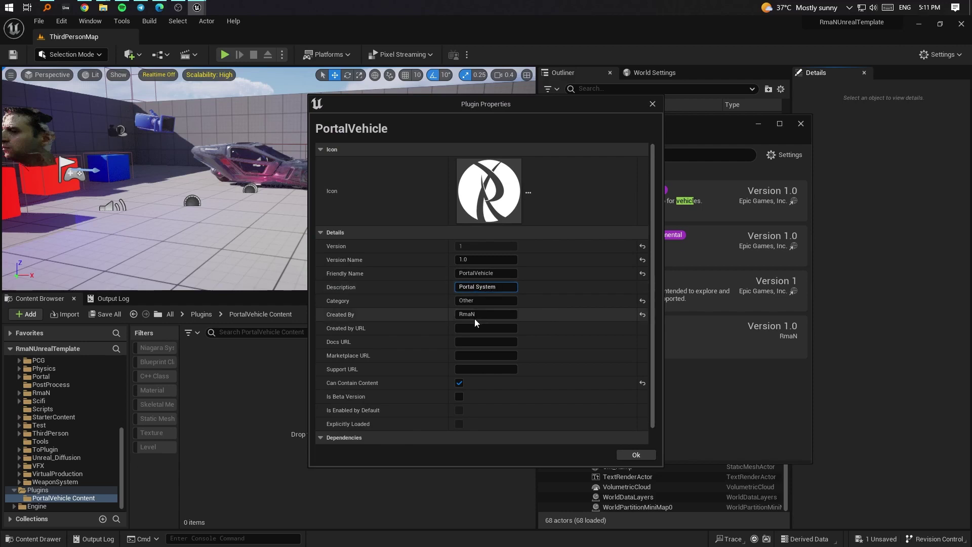
pyautogui.click(483, 259)
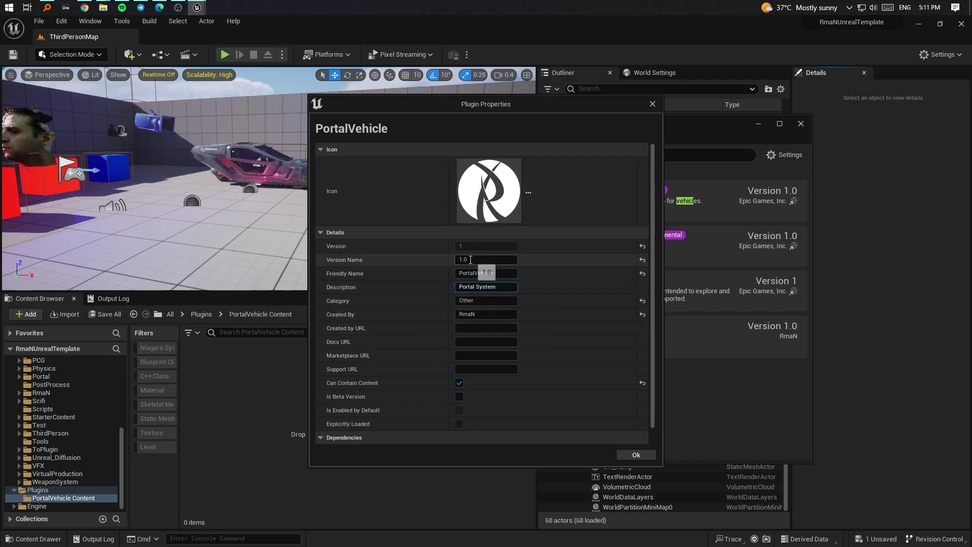
pyautogui.write('1.1')
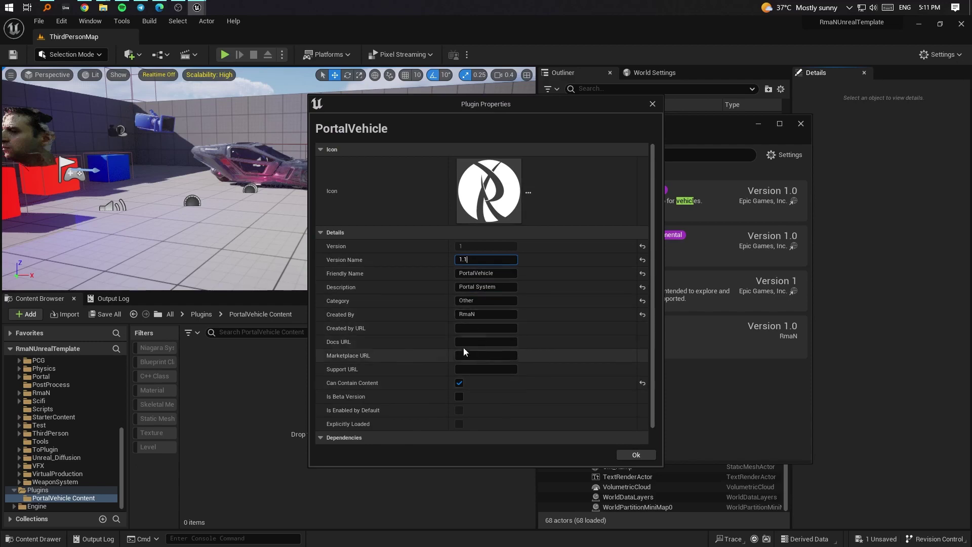
pyautogui.scroll(-1, 518, 370)
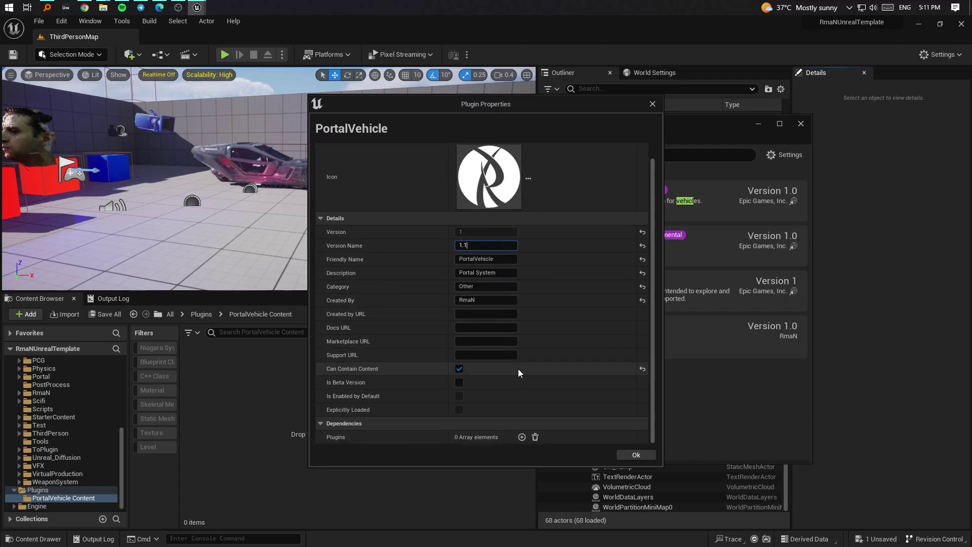
pyautogui.click(638, 455)
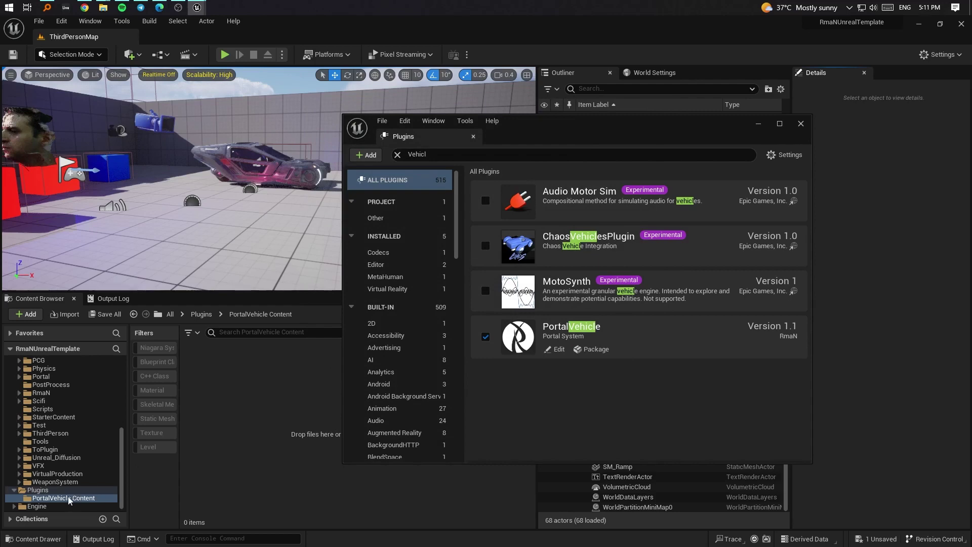
pyautogui.click(801, 124)
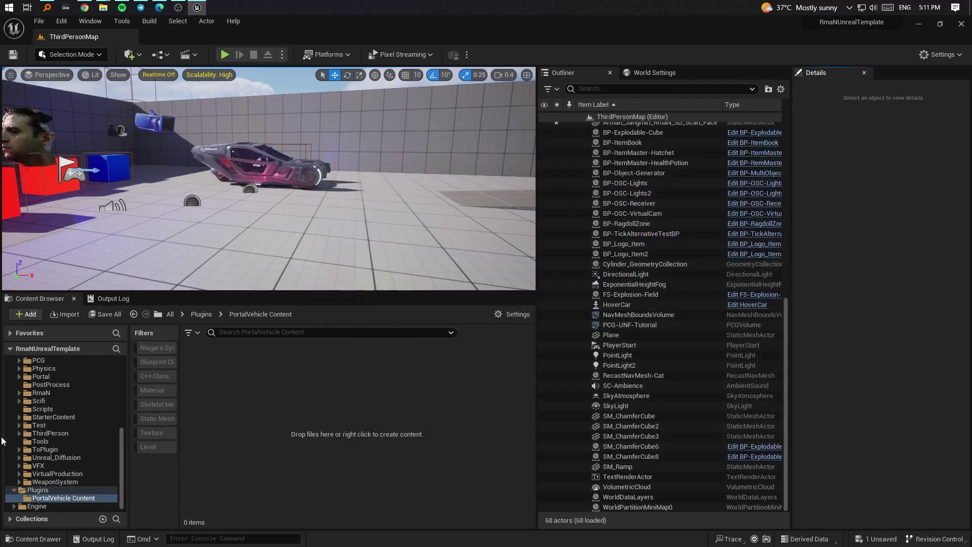
# Check the content browser's options for showing engine and plugin content, and locate the PortalVehicle Content folder under Plugins
pyautogui.click(512, 314)
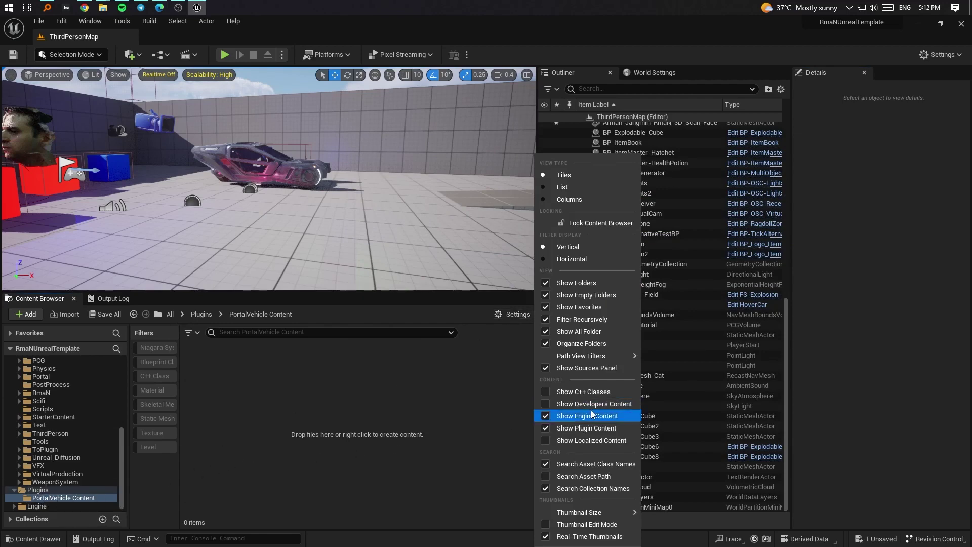
pyautogui.click(497, 340)
pyautogui.click(513, 314)
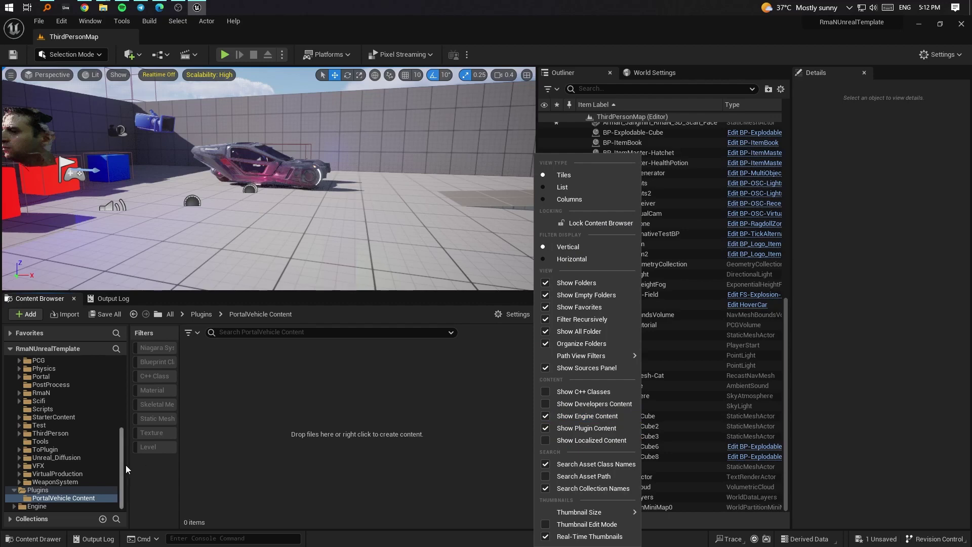
pyautogui.moveTo(123, 470); pyautogui.dragTo(123, 399)
pyautogui.click(13, 370)
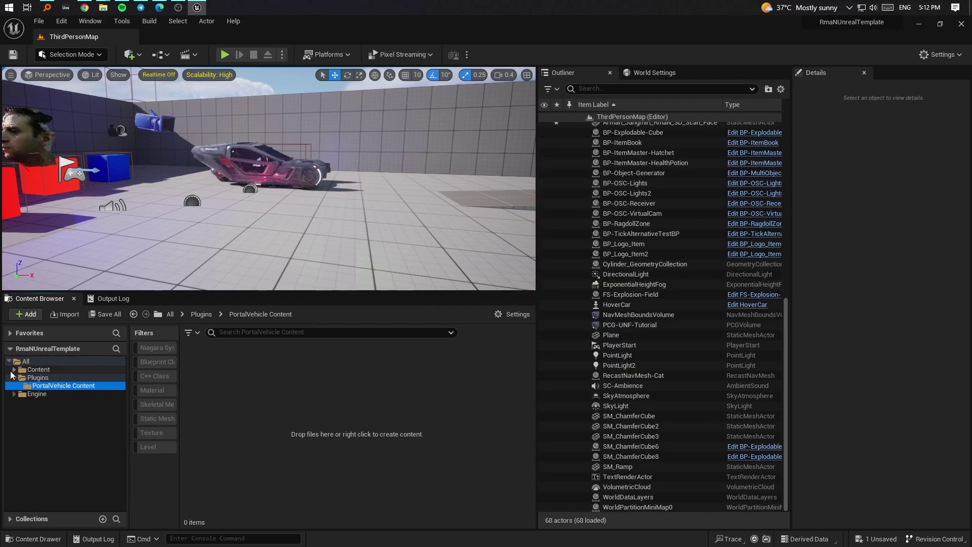
pyautogui.click(38, 377)
pyautogui.click(63, 386)
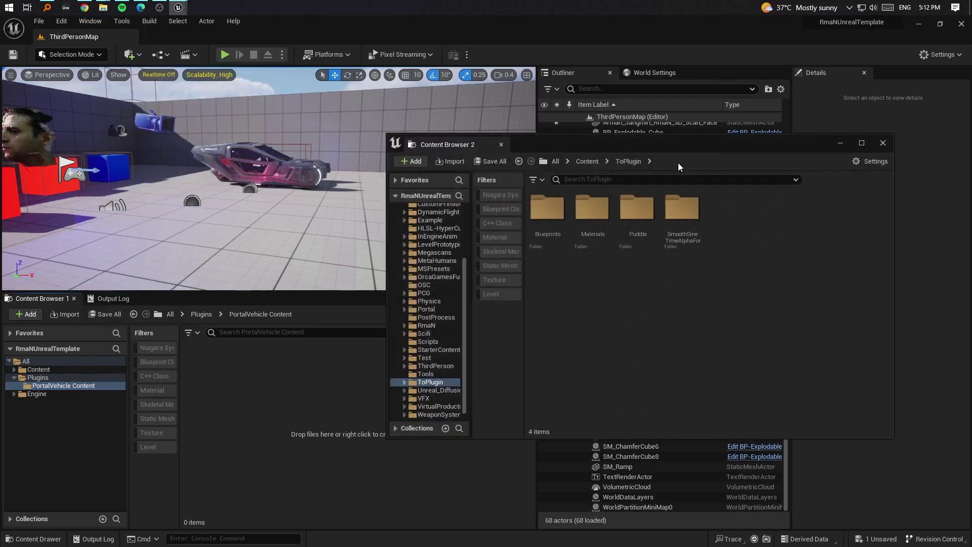
# Browse from Content to the Portal > Portal-Simple folder in the second content browser to examine the portal assets
pyautogui.moveTo(674, 140); pyautogui.dragTo(615, 160)
pyautogui.click(535, 184)
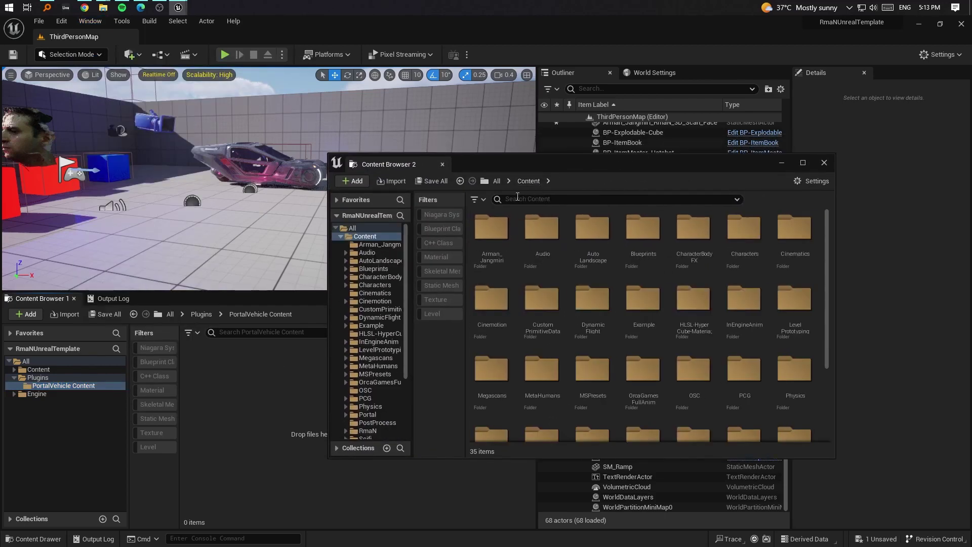
pyautogui.click(694, 304)
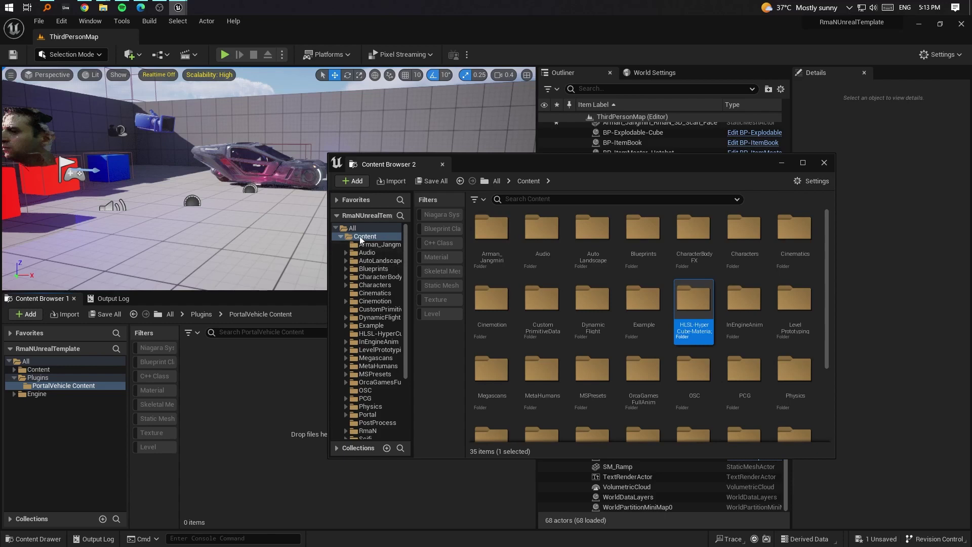
pyautogui.scroll(-1, 614, 369)
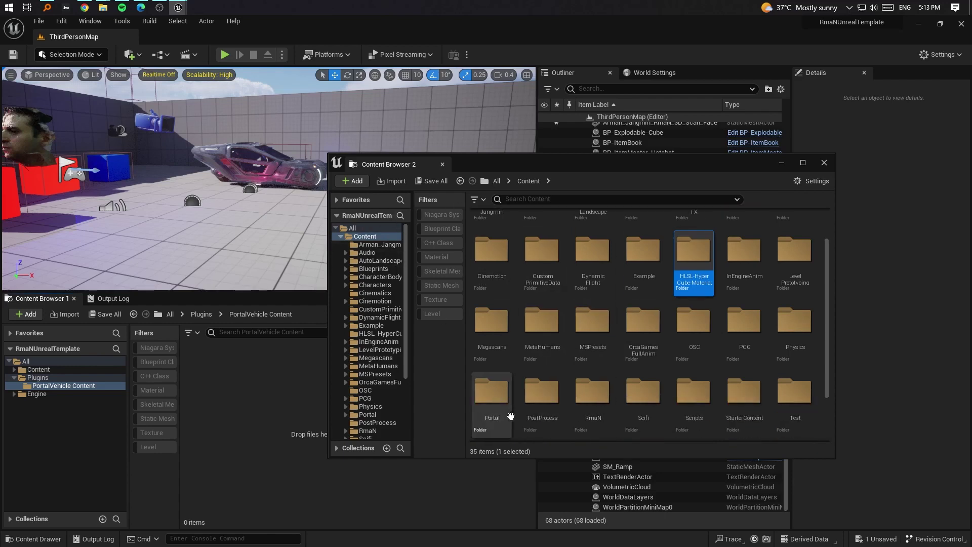
pyautogui.doubleClick(511, 416)
pyautogui.doubleClick(489, 242)
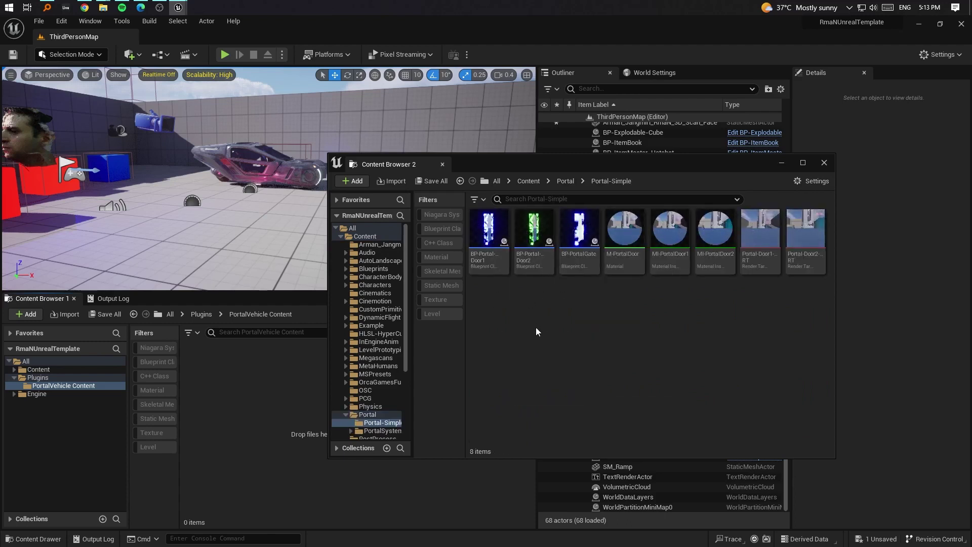
pyautogui.hotkey('alt', 'Left')
pyautogui.hotkey('alt', 'Left')
pyautogui.moveTo(493, 390); pyautogui.dragTo(253, 406)
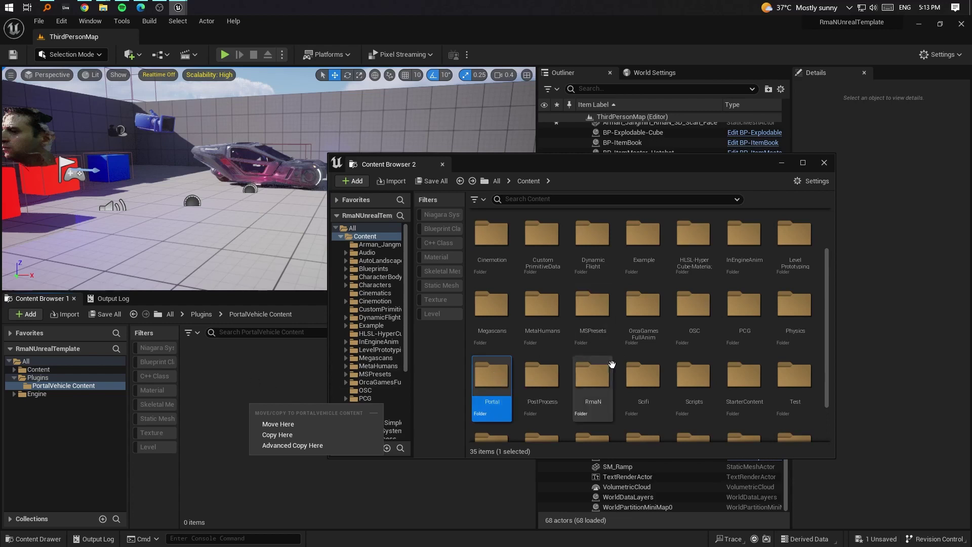
pyautogui.press('Escape')
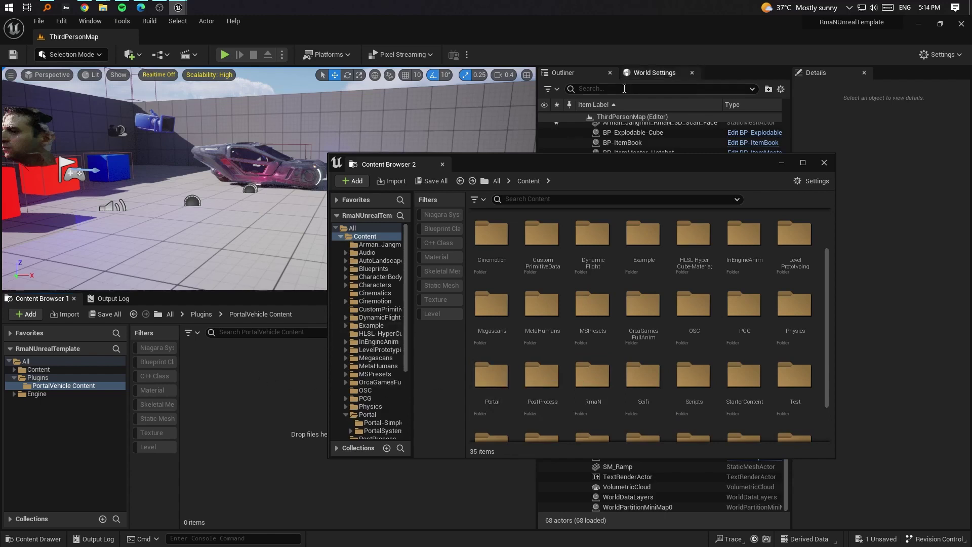
# Switch to File Explorer's RmaNUnrealTemplate 5.2 project folder and open Plugins > PortalVehicle > Content
pyautogui.moveTo(104, 5)
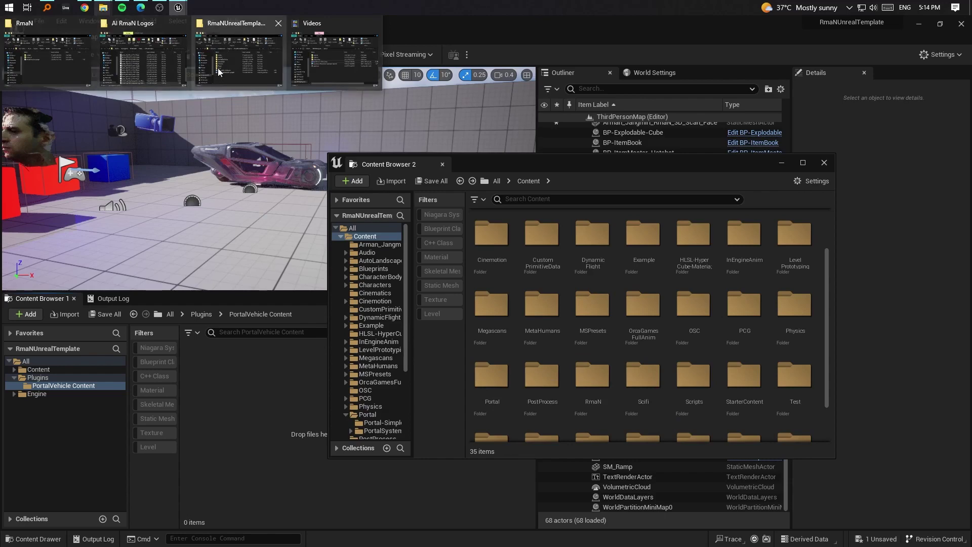
pyautogui.click(242, 58)
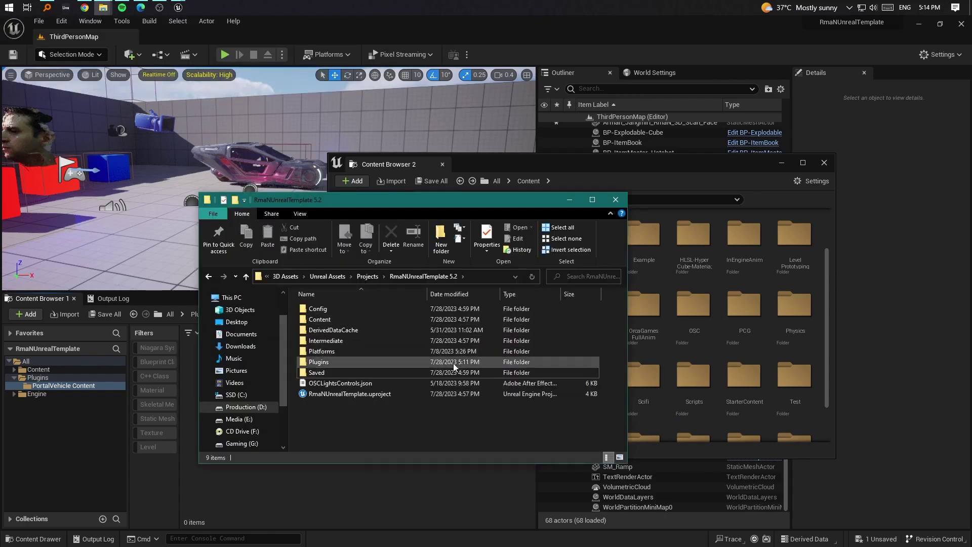
pyautogui.click(353, 360)
pyautogui.doubleClick(335, 363)
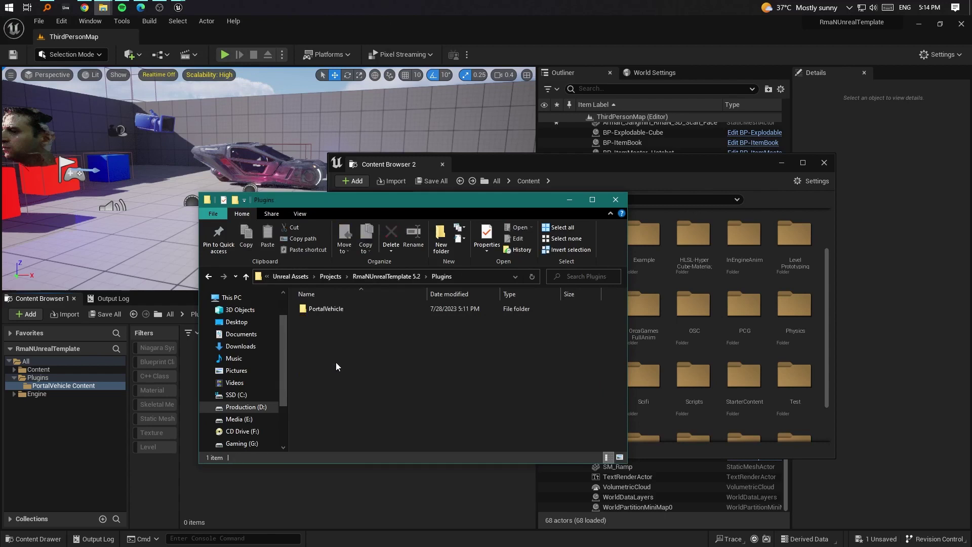
pyautogui.doubleClick(364, 311)
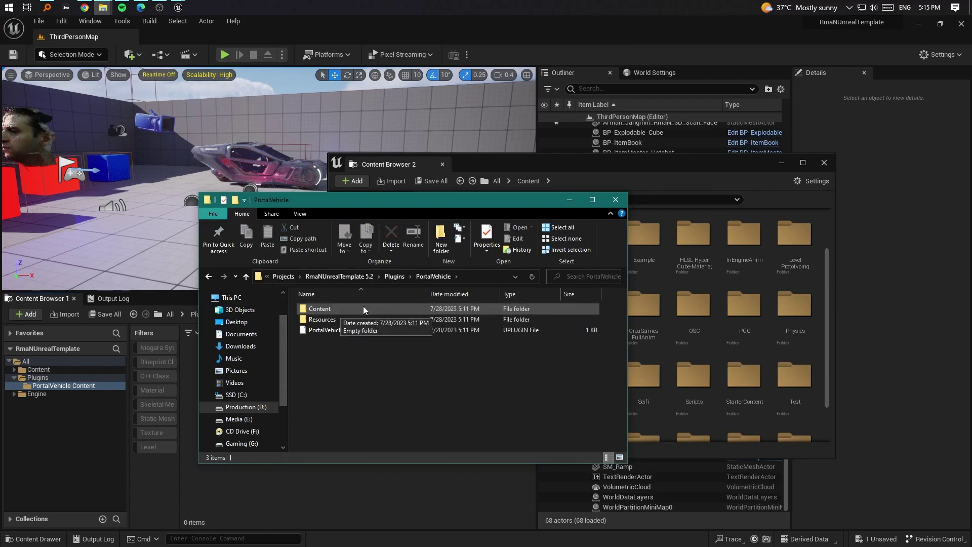
pyautogui.doubleClick(388, 307)
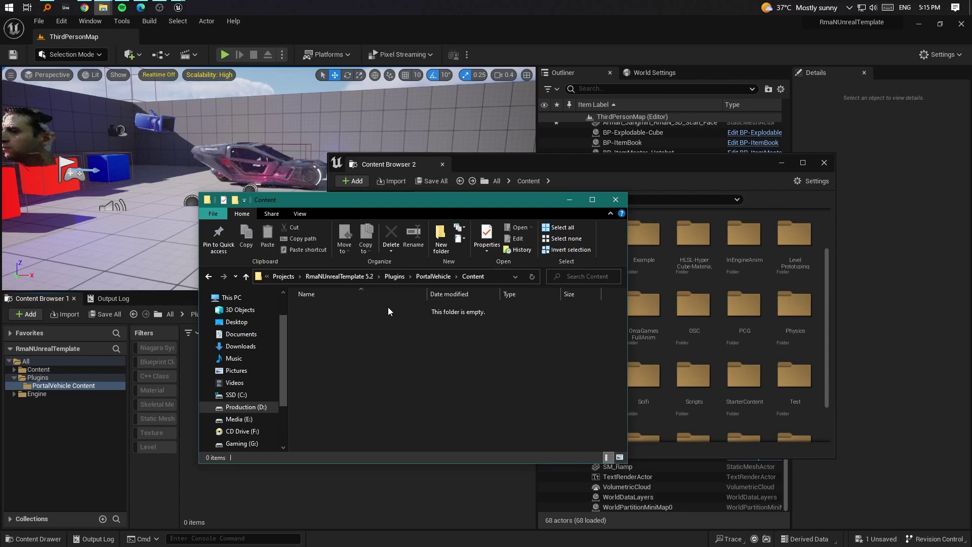
# Migrate the Portal and face-scan folders, saving the modified actor, to the project's Plugins\PortalVehicle\Content folder
pyautogui.click(555, 169)
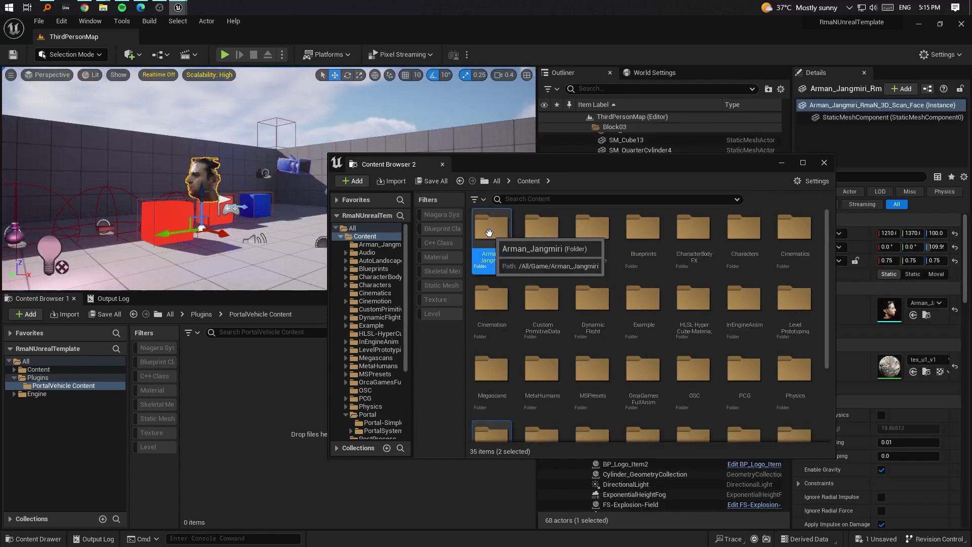
pyautogui.rightClick(490, 237)
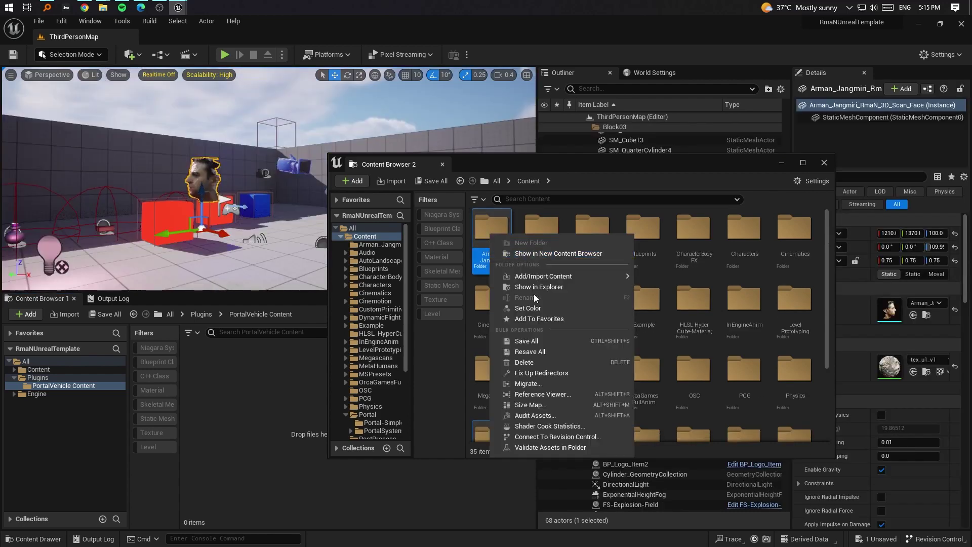
pyautogui.click(542, 384)
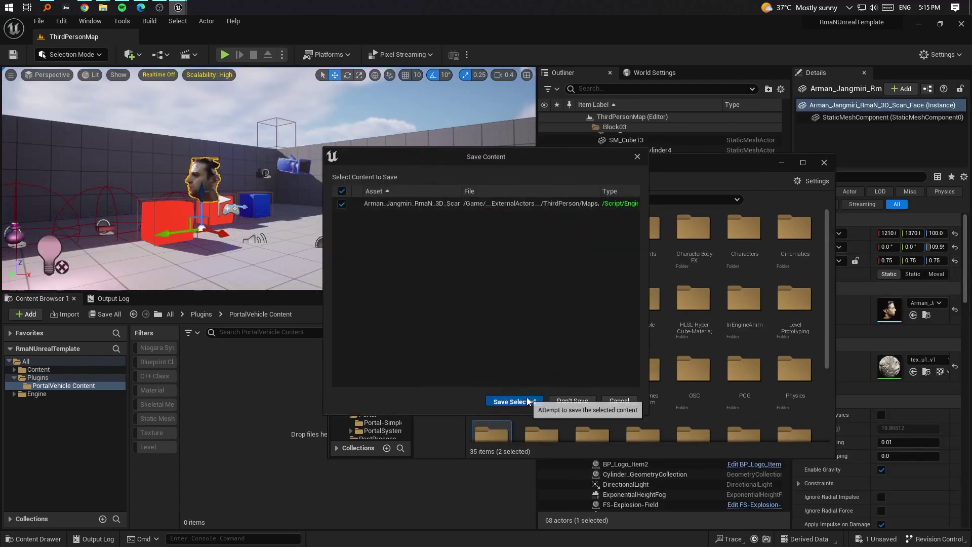
pyautogui.click(514, 400)
pyautogui.press('Return')
pyautogui.click(504, 277)
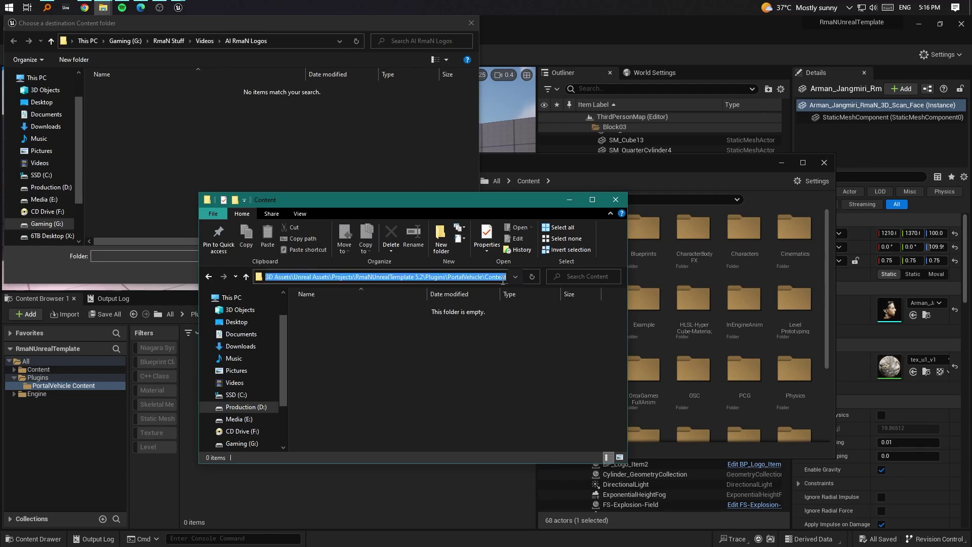
pyautogui.click(571, 201)
pyautogui.click(391, 272)
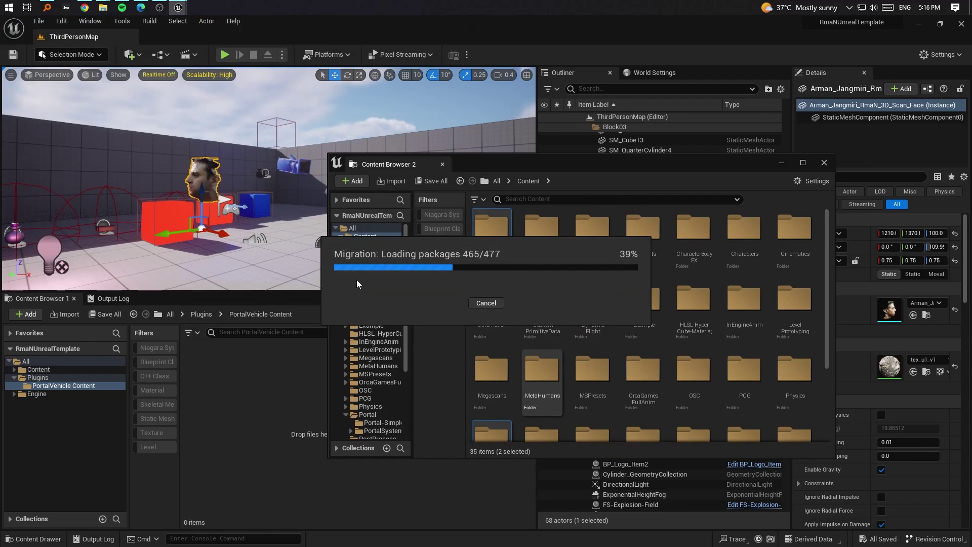
# Examine the migrated folders in File Explorer under PortalVehicle > Content, and close Explorer and the second content browser
pyautogui.click(265, 63)
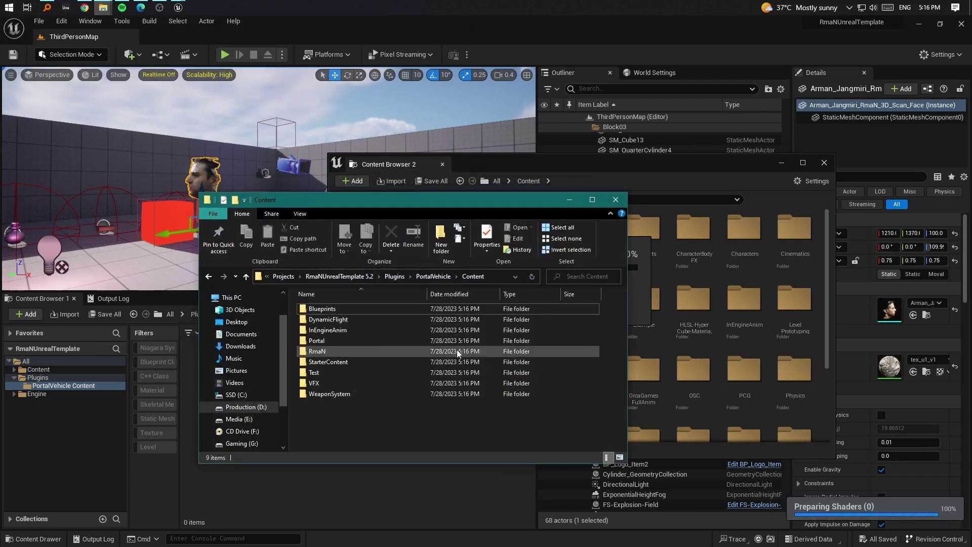
pyautogui.click(394, 276)
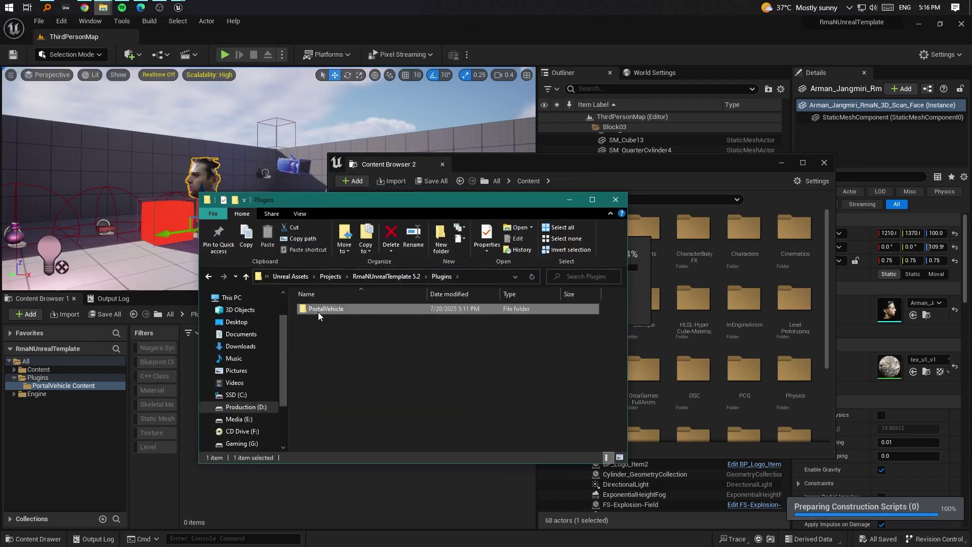
pyautogui.doubleClick(319, 312)
pyautogui.doubleClick(348, 310)
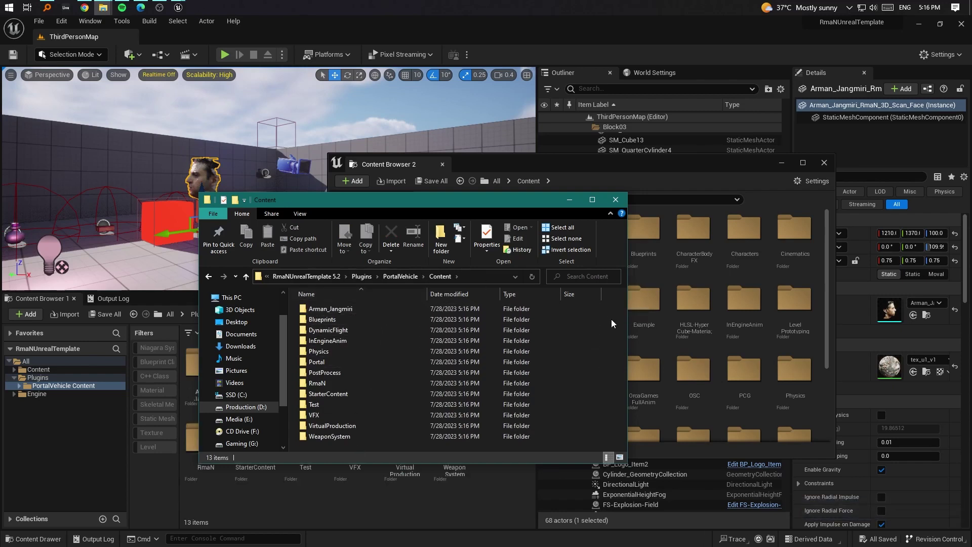
pyautogui.click(616, 200)
pyautogui.click(824, 163)
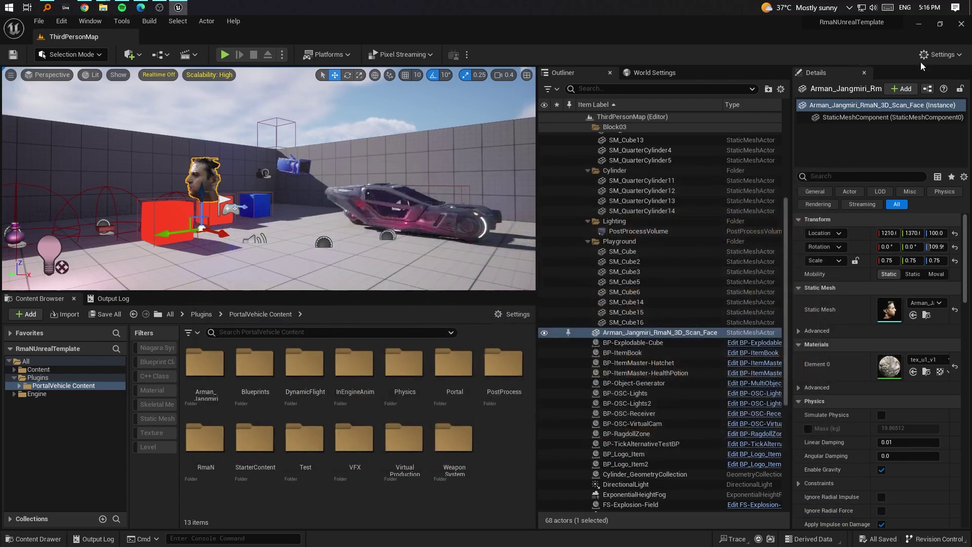
# Find the PortalVehicle plugin by searching the plugins for "Vehicle", and package it to the Desktop
pyautogui.click(935, 54)
pyautogui.click(862, 108)
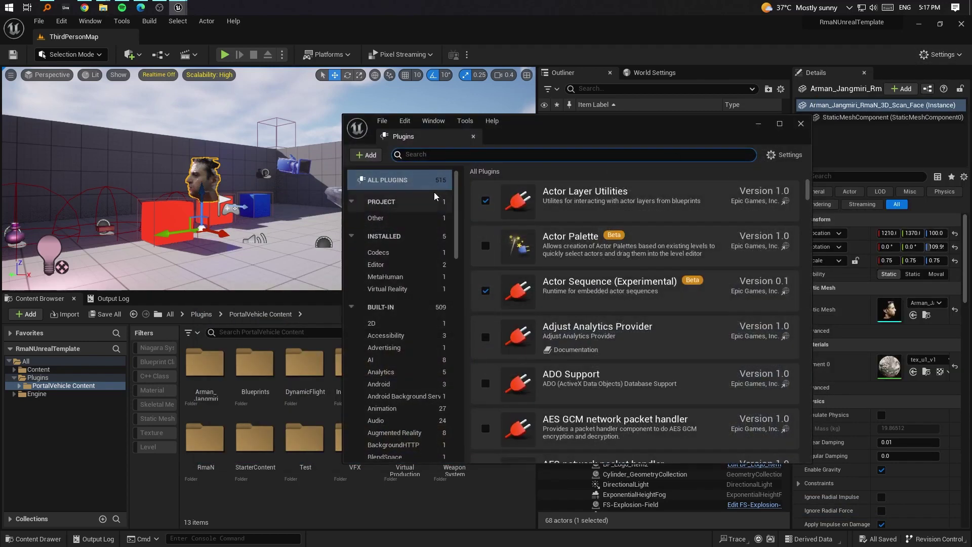
pyautogui.moveTo(577, 135); pyautogui.dragTo(378, 148)
pyautogui.write('Vehicle')
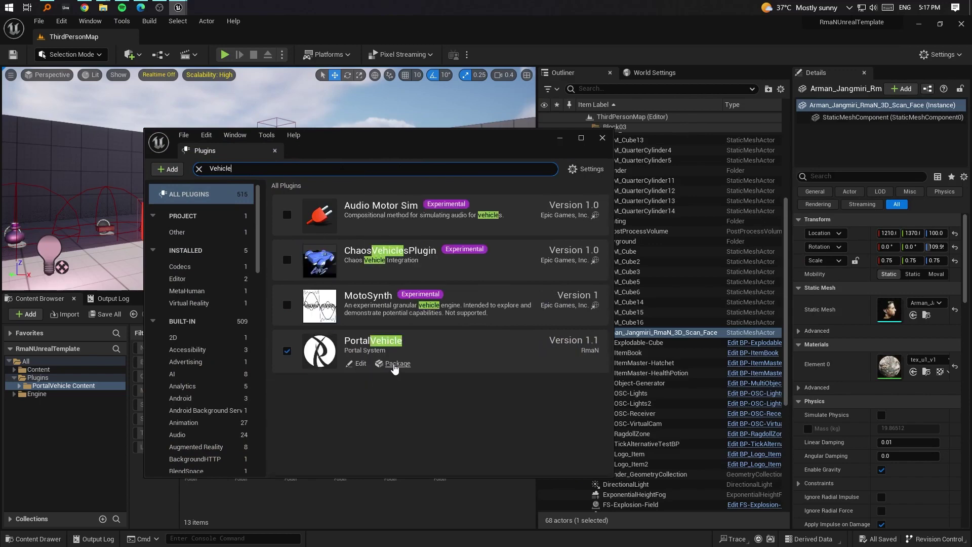
pyautogui.click(395, 364)
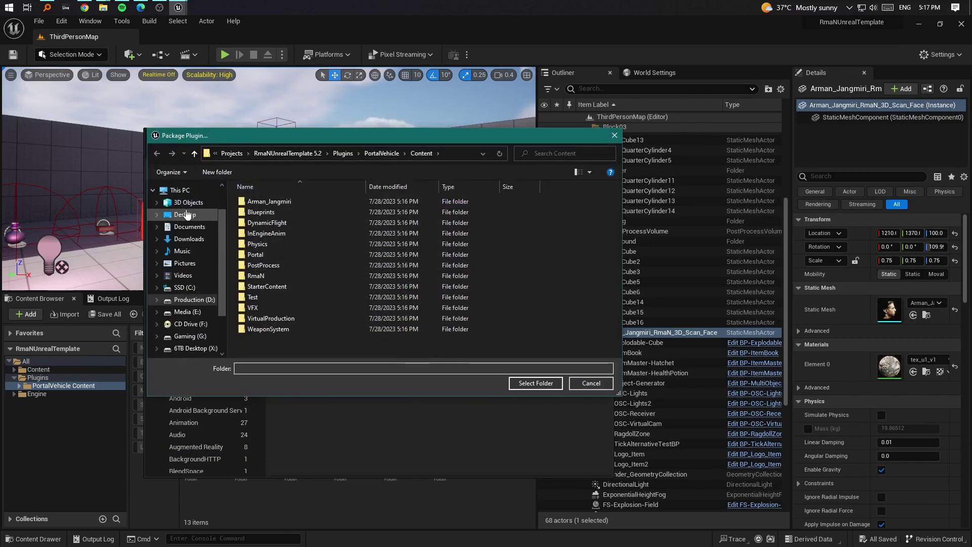
pyautogui.click(187, 214)
pyautogui.click(534, 383)
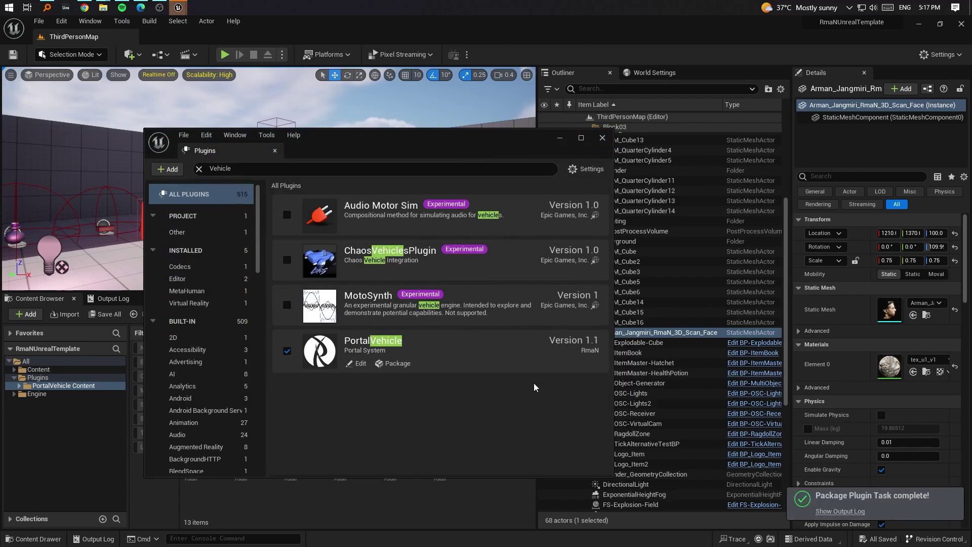
pyautogui.press('super+d')
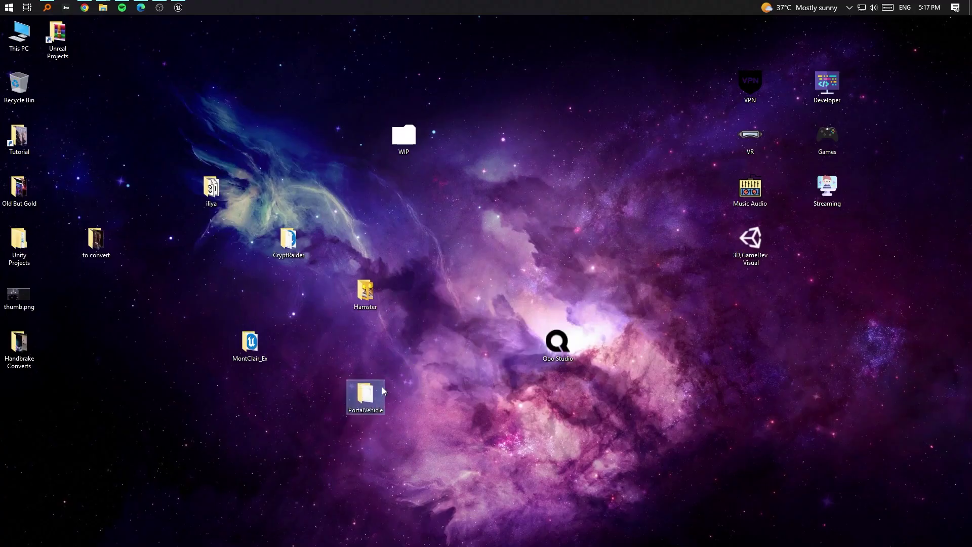
# Examine the packaged PortalVehicle folder on the Desktop and its Content subfolder, and close the Explorer window
pyautogui.doubleClick(371, 397)
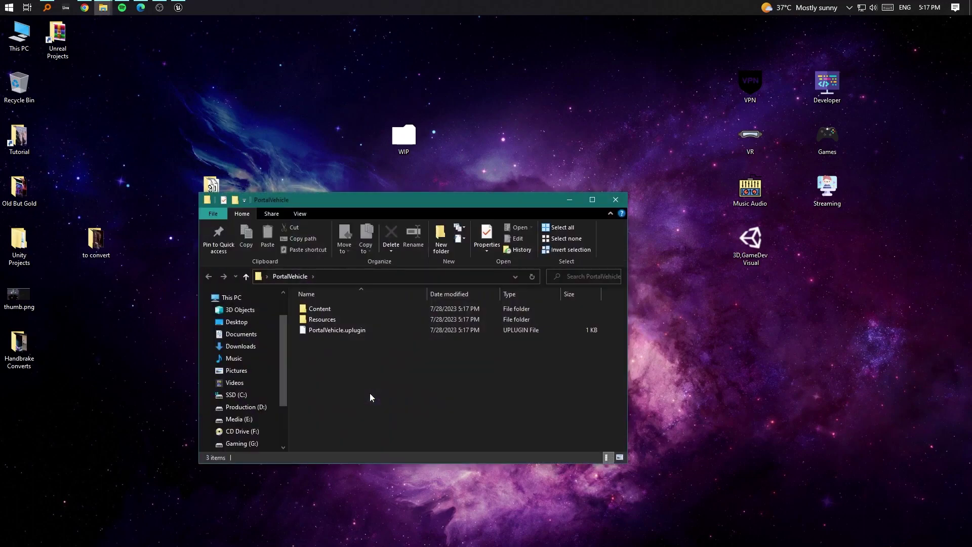
pyautogui.doubleClick(324, 310)
pyautogui.hotkey('alt', 'Up')
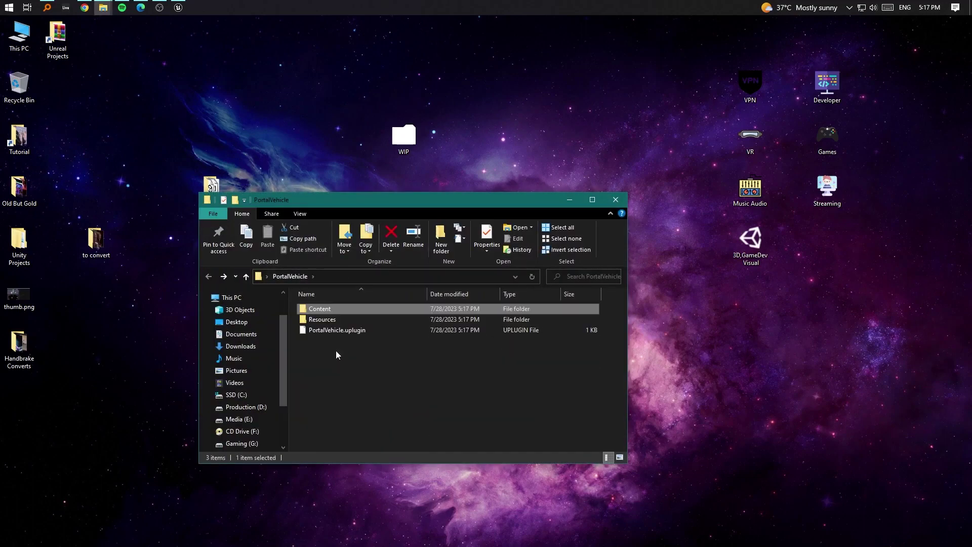
pyautogui.click(615, 199)
# Take the PortalVehicle folder from the Desktop and open C: > Program Files > Epic Games > UE_5.2 > Engine > Plugins
pyautogui.moveTo(336, 443); pyautogui.dragTo(420, 345)
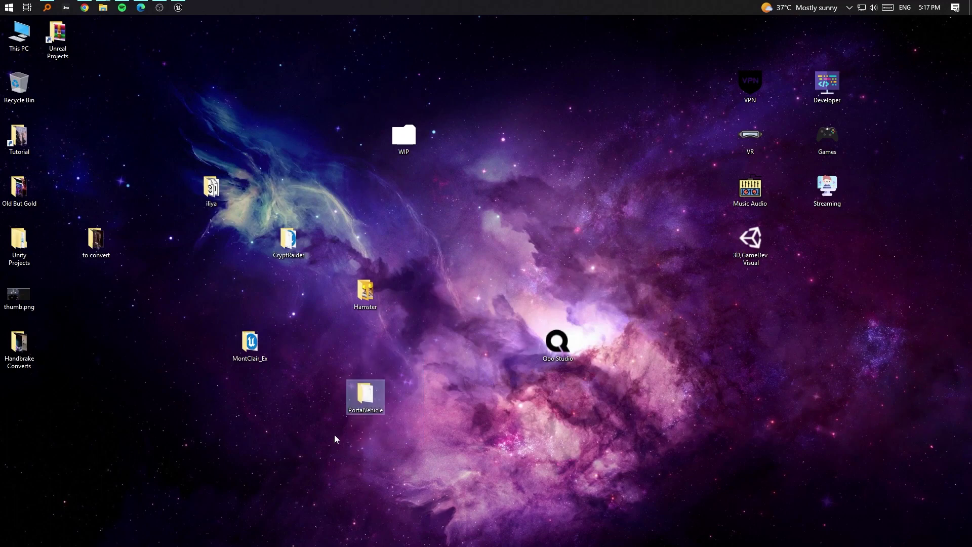
pyautogui.doubleClick(19, 36)
pyautogui.doubleClick(391, 330)
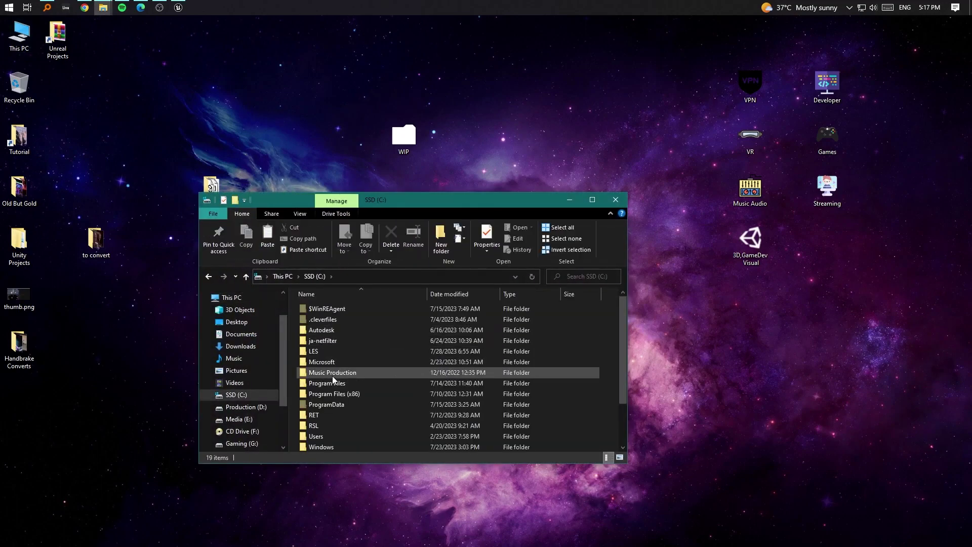
pyautogui.doubleClick(333, 382)
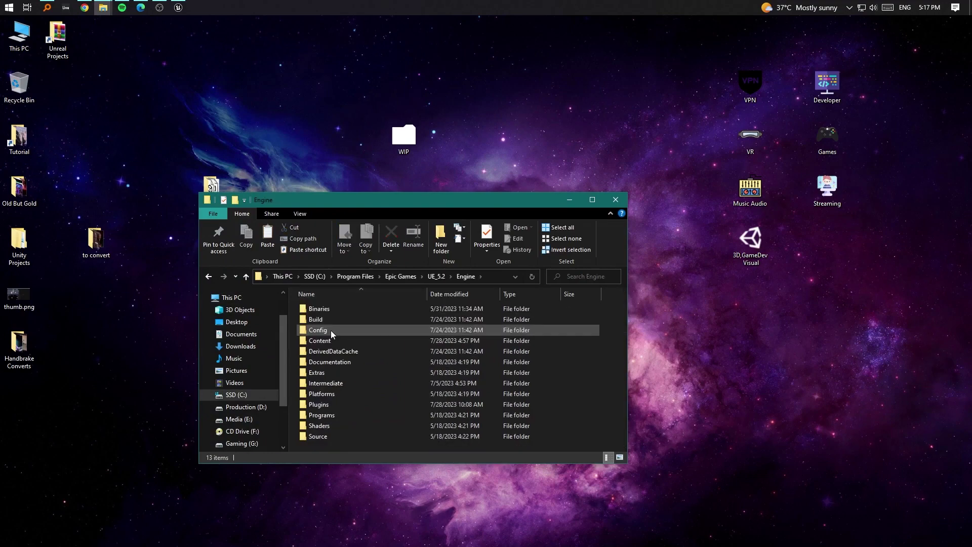
pyautogui.press('p')
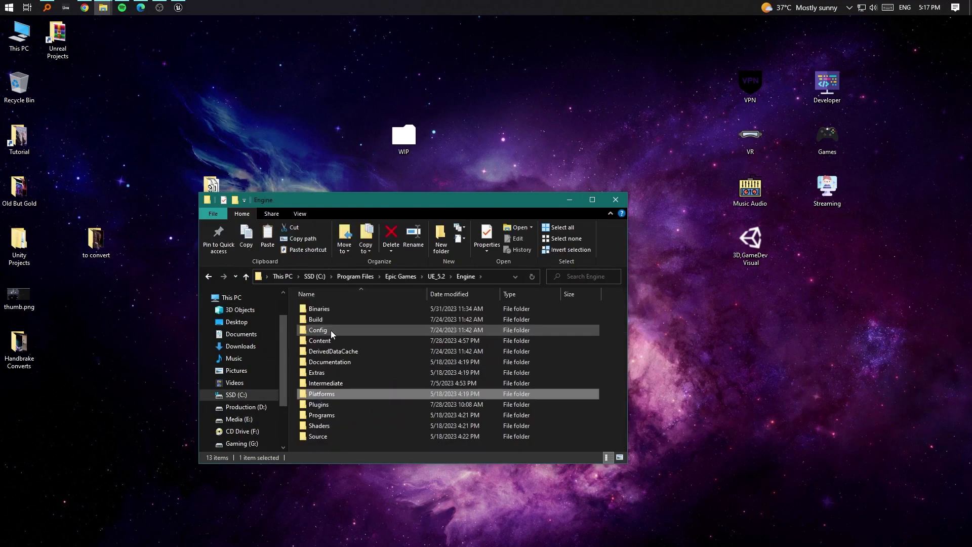
pyautogui.press('Down')
pyautogui.press('Return')
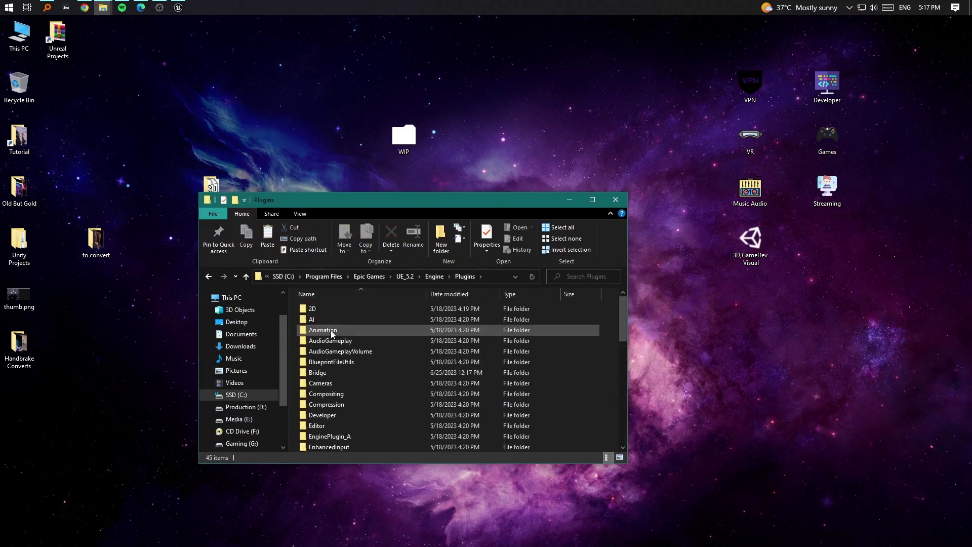
# Paste the PortalVehicle folder into the RmaN folder of the engine's plugins
pyautogui.scroll(-10, 330, 331)
pyautogui.scroll(10, 331, 333)
pyautogui.press('r')
pyautogui.press('m')
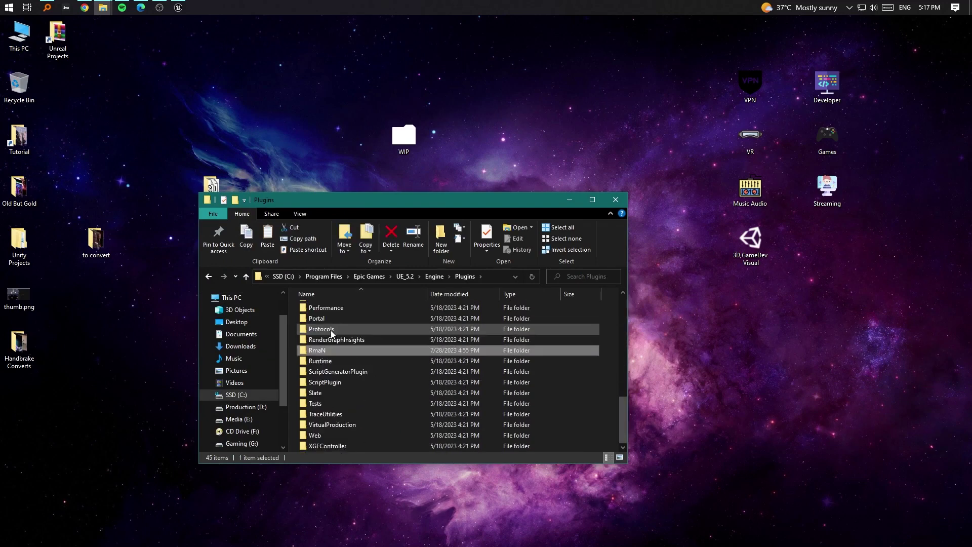
pyautogui.press('Return')
pyautogui.hotkey('ctrl', 'v')
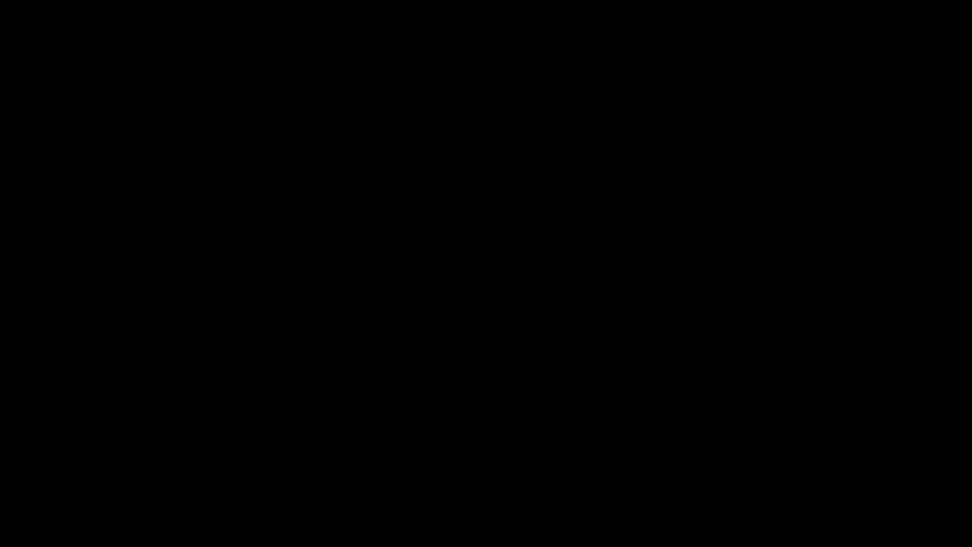
# Create a Blank Blueprint game project named PluginImportTest in G:\Desktop
pyautogui.press('Tab')
pyautogui.write('Pl')
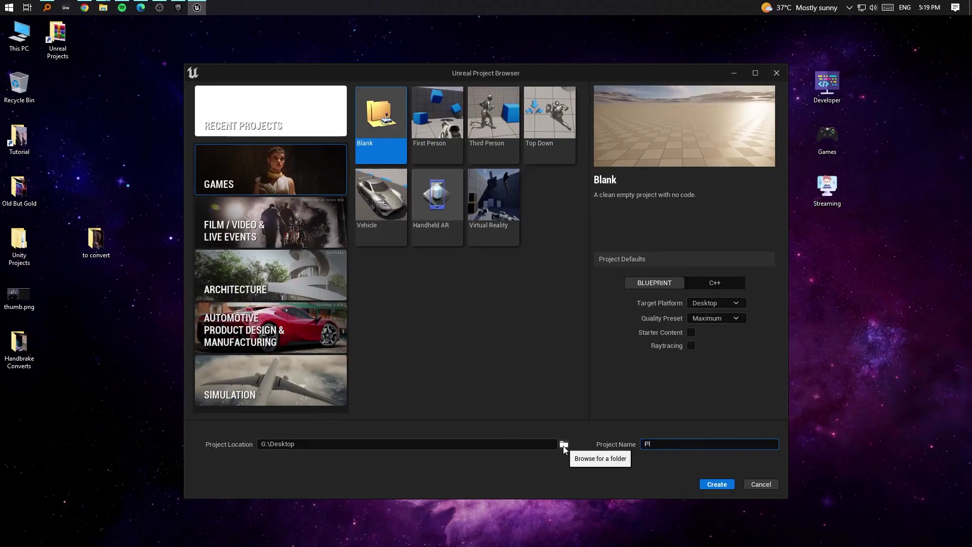
pyautogui.write('uginImportTest')
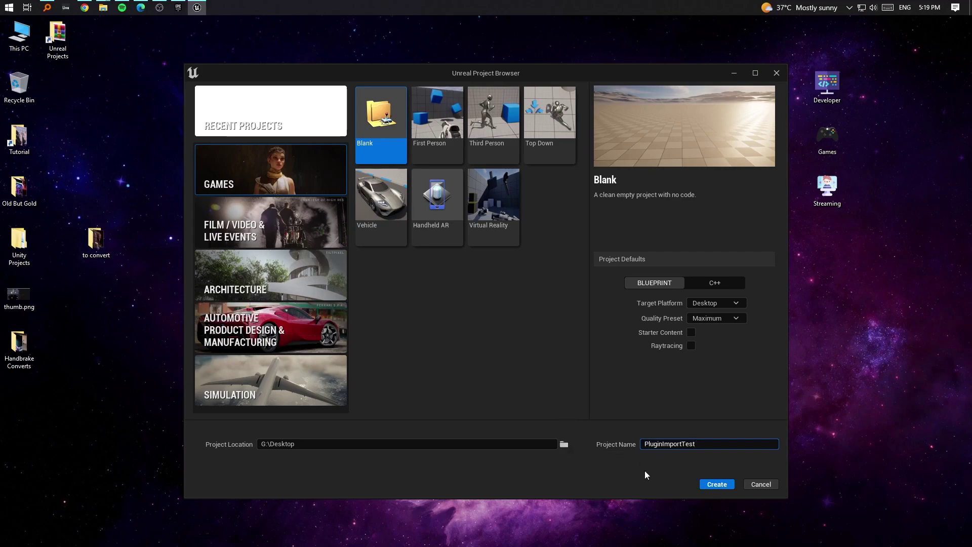
pyautogui.click(725, 485)
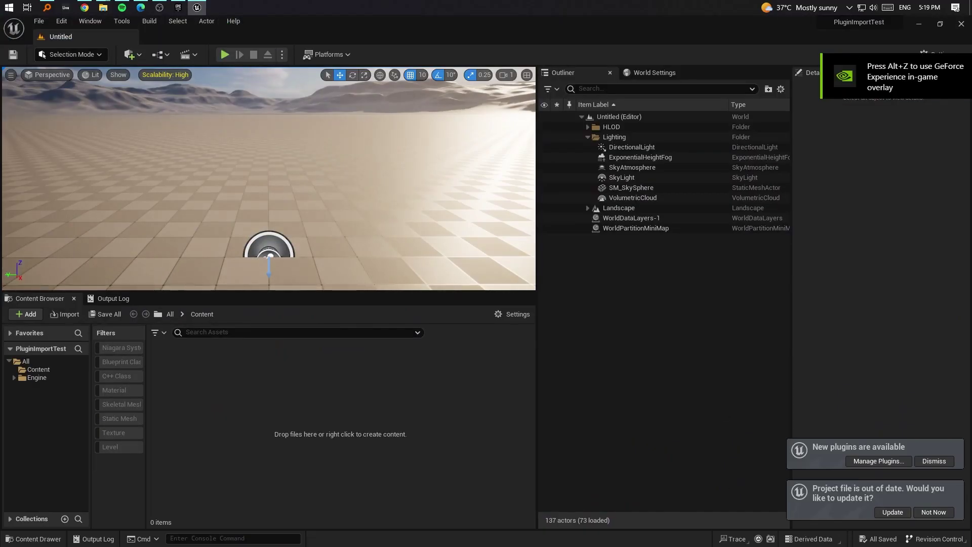
# Update the out-of-date project file, enable the PortalVehicle plugin found by searching for "vehicle", and restart the editor
pyautogui.click(891, 511)
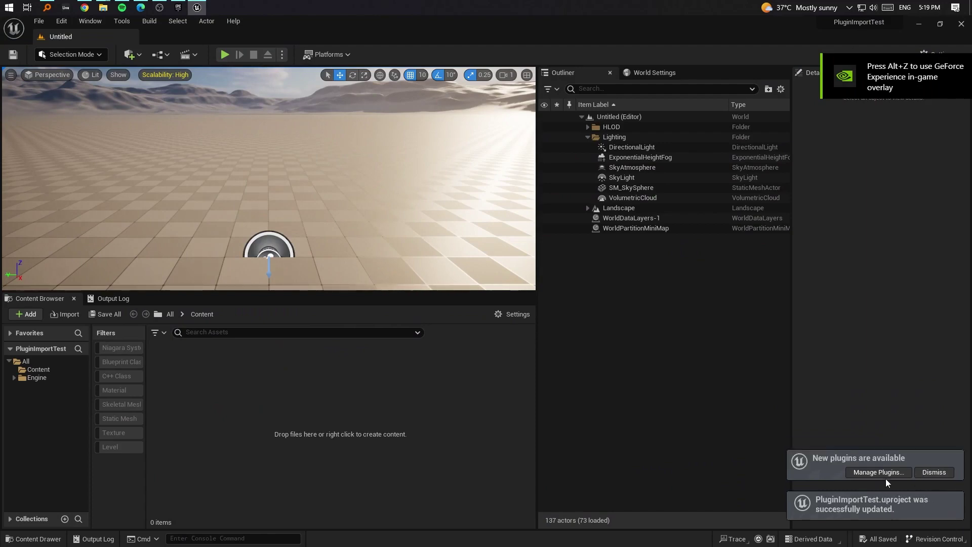
pyautogui.click(884, 476)
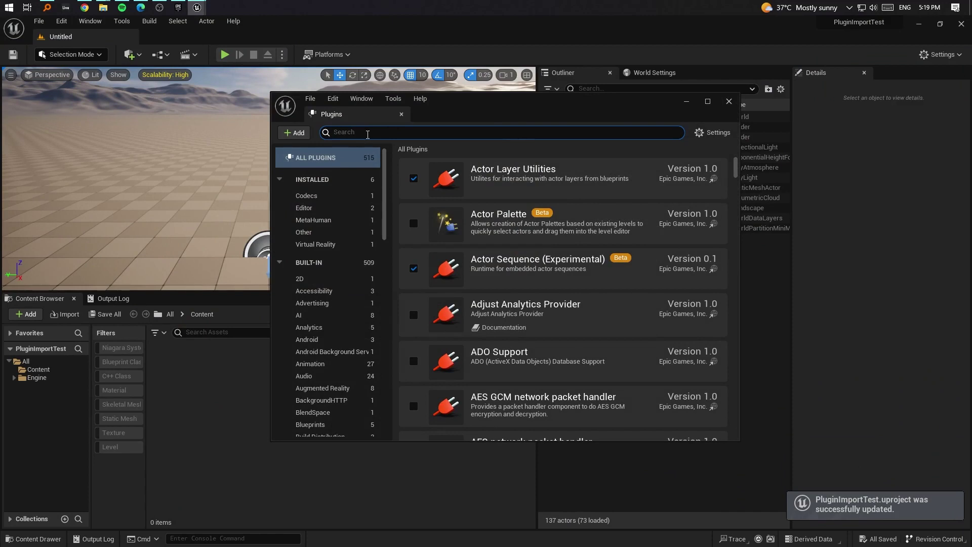
pyautogui.write('vehicle')
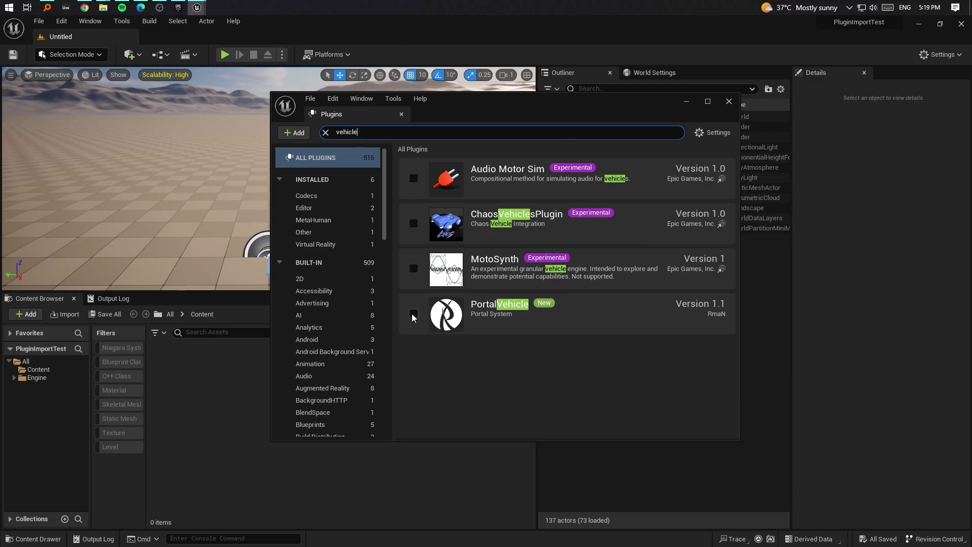
pyautogui.click(414, 314)
pyautogui.click(697, 423)
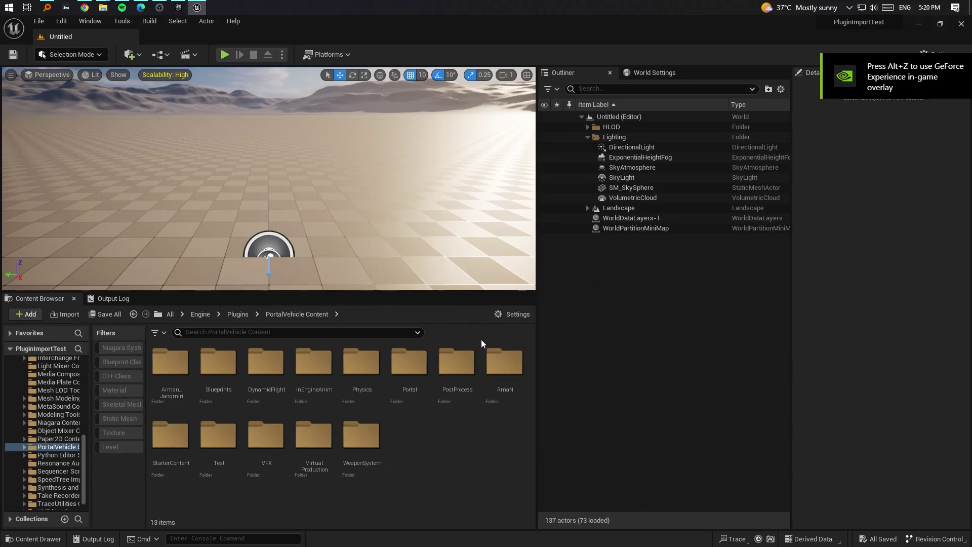
# Check the content display settings, widen the folder tree, and examine the Portal and face-scan folders in PortalVehicle Content
pyautogui.click(511, 314)
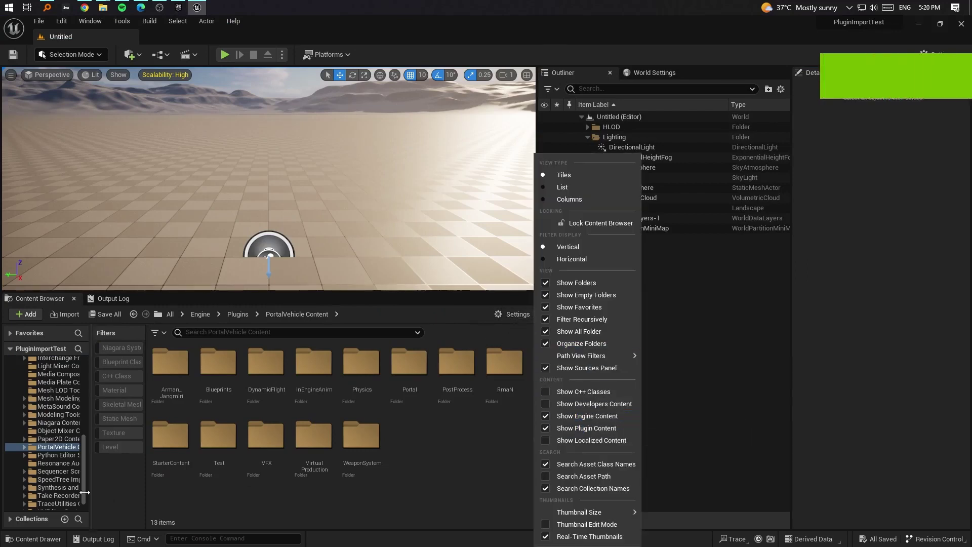
pyautogui.moveTo(84, 456); pyautogui.dragTo(132, 455)
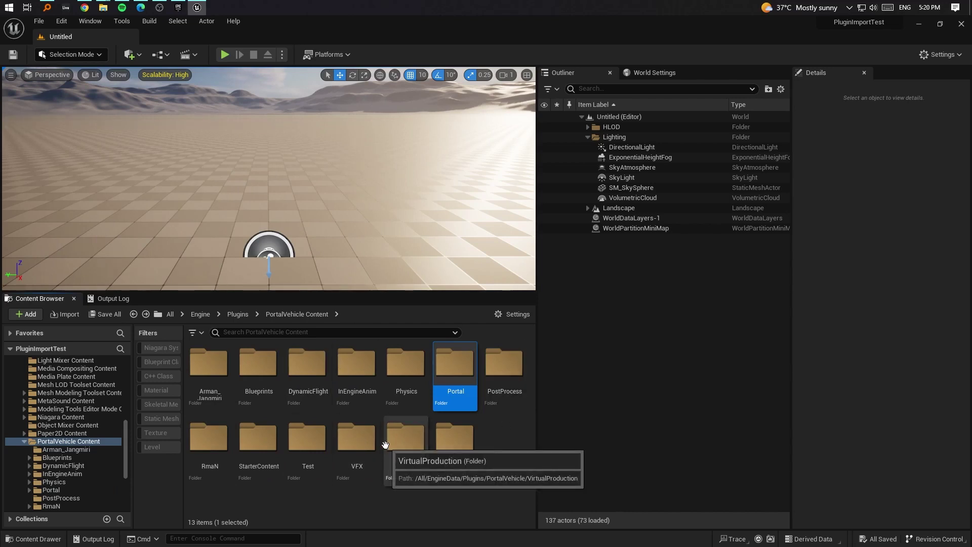
pyautogui.doubleClick(452, 374)
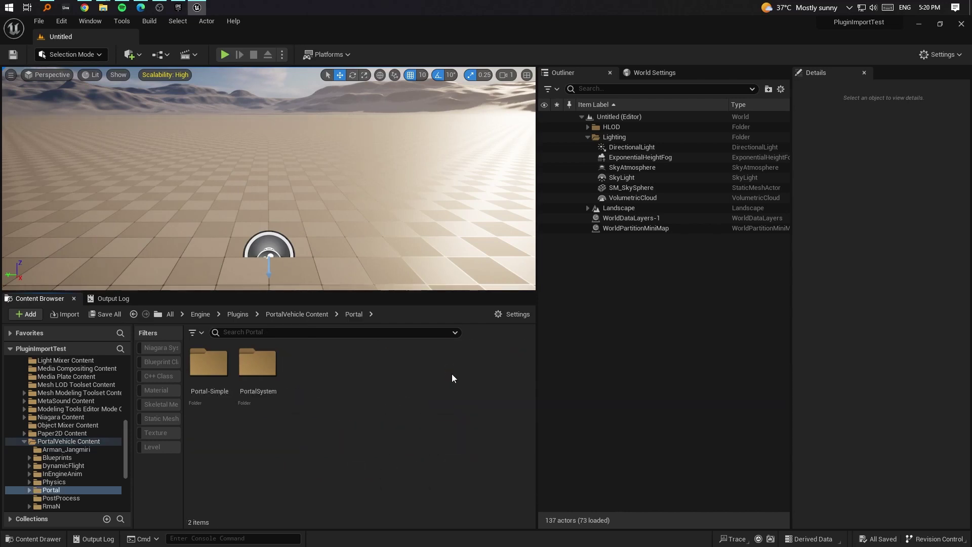
pyautogui.click(218, 371)
pyautogui.hotkey('alt', 'Left')
pyautogui.doubleClick(207, 367)
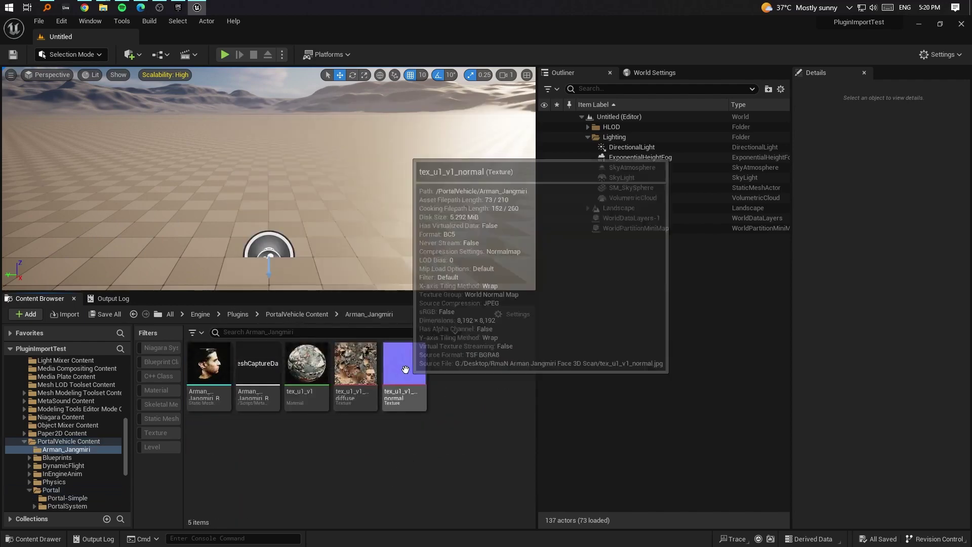
pyautogui.hotkey('alt', 'Left')
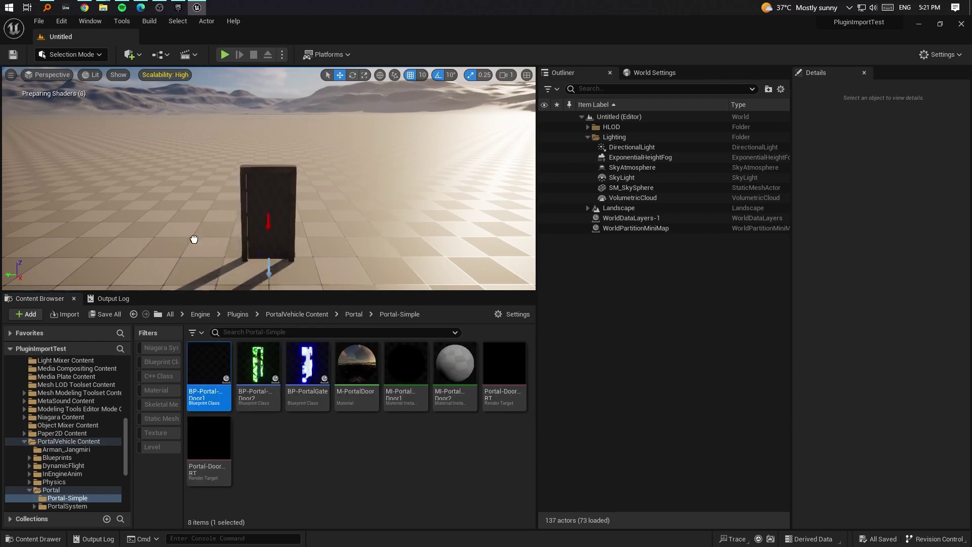
# Place BP-Portal-Door1 and BP-Portal-Door2 from Portal > Portal-Simple side by side in the level
pyautogui.moveTo(260, 238); pyautogui.dragTo(152, 239)
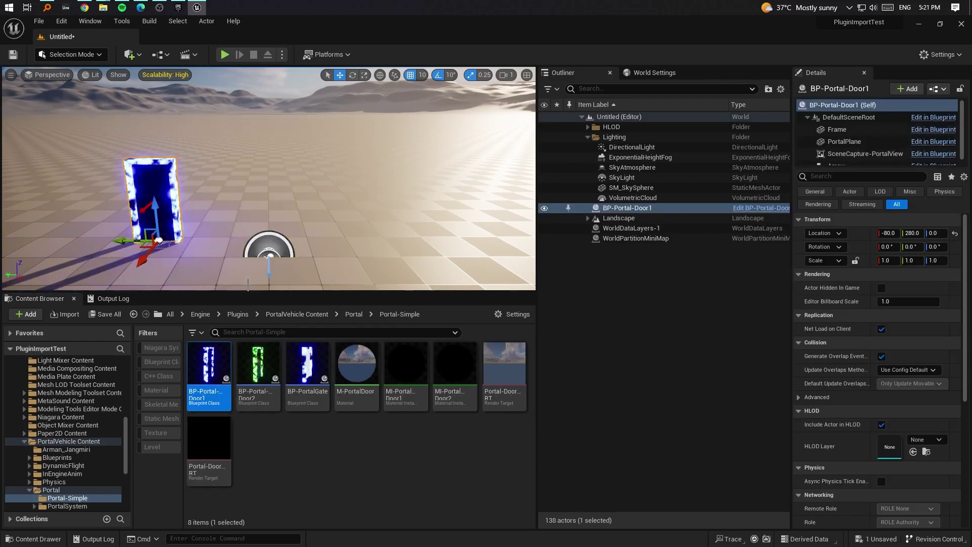
pyautogui.moveTo(258, 363); pyautogui.dragTo(211, 209)
pyautogui.moveTo(211, 209); pyautogui.dragTo(299, 222, button='right')
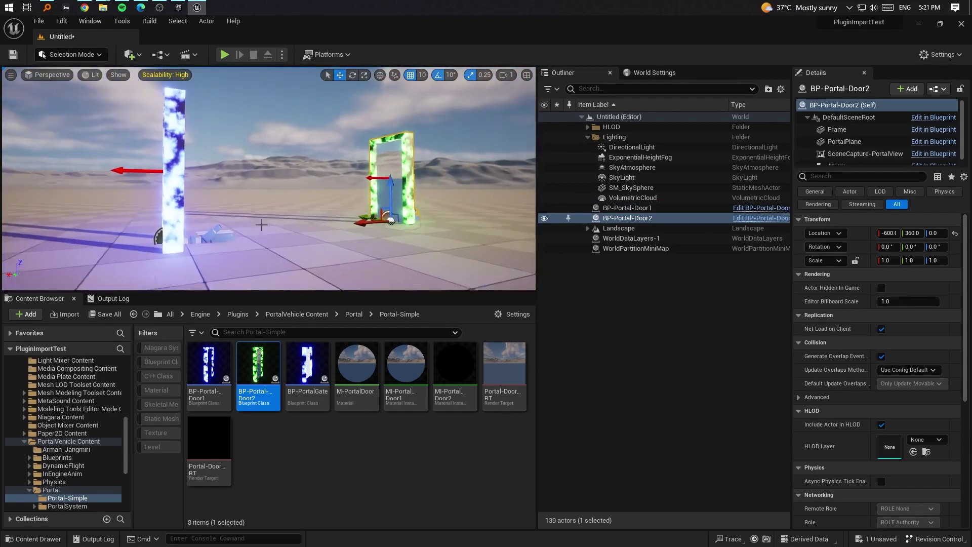
# Delete both portal doors from the level
pyautogui.press('Delete')
pyautogui.click(178, 167)
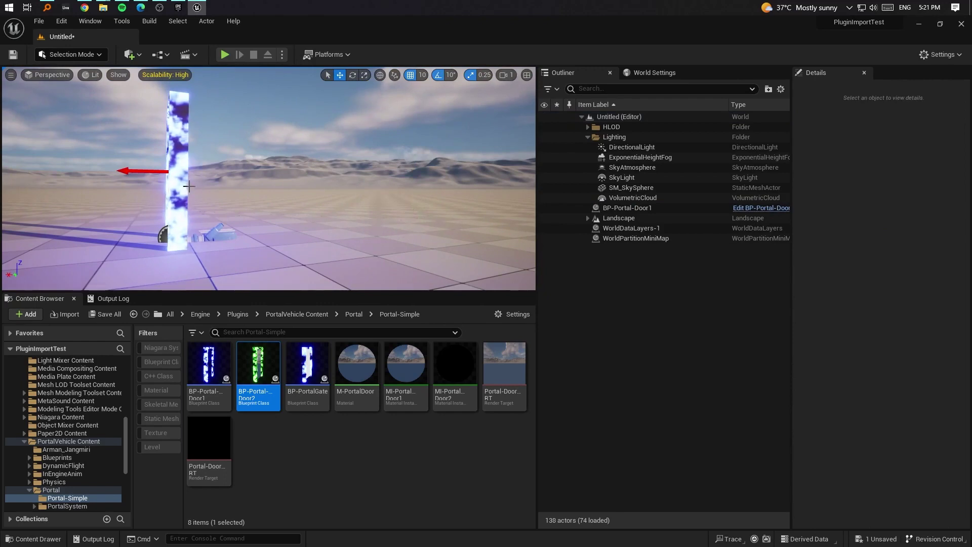
pyautogui.press('Delete')
# Place the face-scan static mesh from PortalVehicle Content in the level and rotate the sun light to inspect it
pyautogui.click(66, 450)
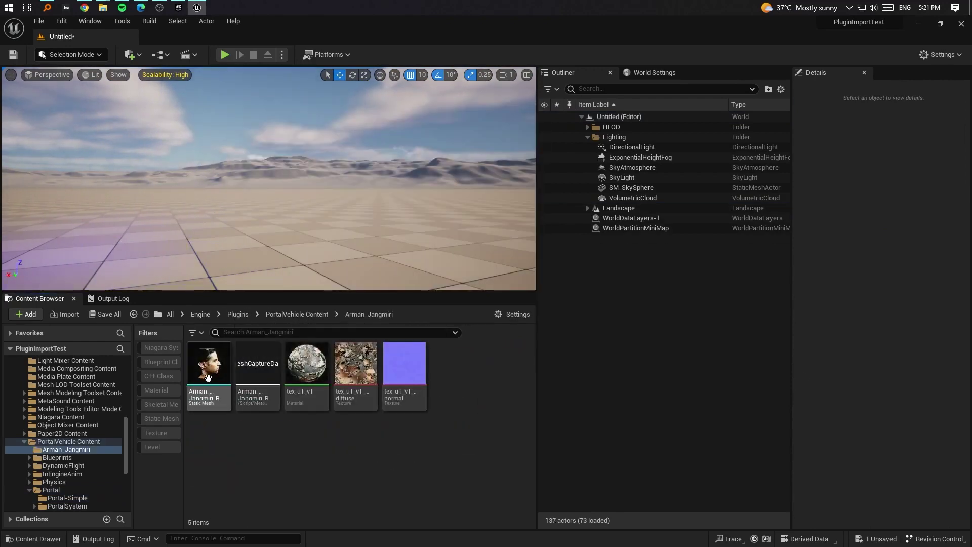
pyautogui.moveTo(209, 363); pyautogui.dragTo(242, 207)
pyautogui.moveTo(242, 207); pyautogui.dragTo(242, 207, button='right')
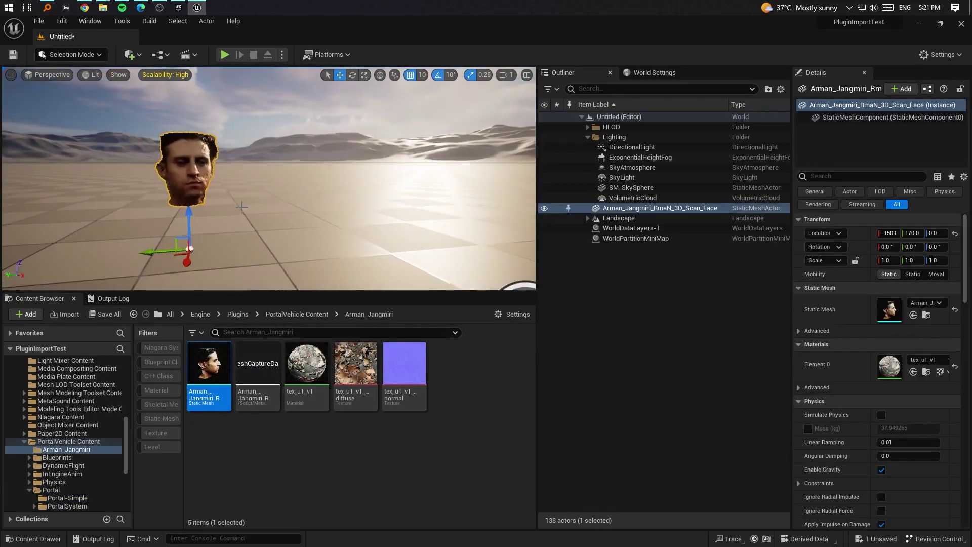
pyautogui.hotkey('ctrl', 'l')
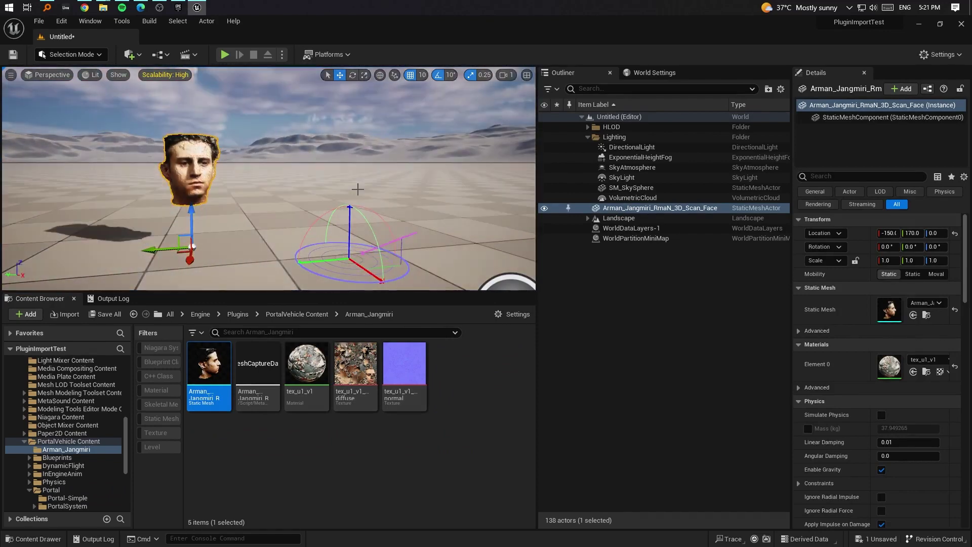
pyautogui.click(309, 132)
pyautogui.hotkey('alt', 'Left')
pyautogui.moveTo(309, 132); pyautogui.dragTo(273, 130, button='right')
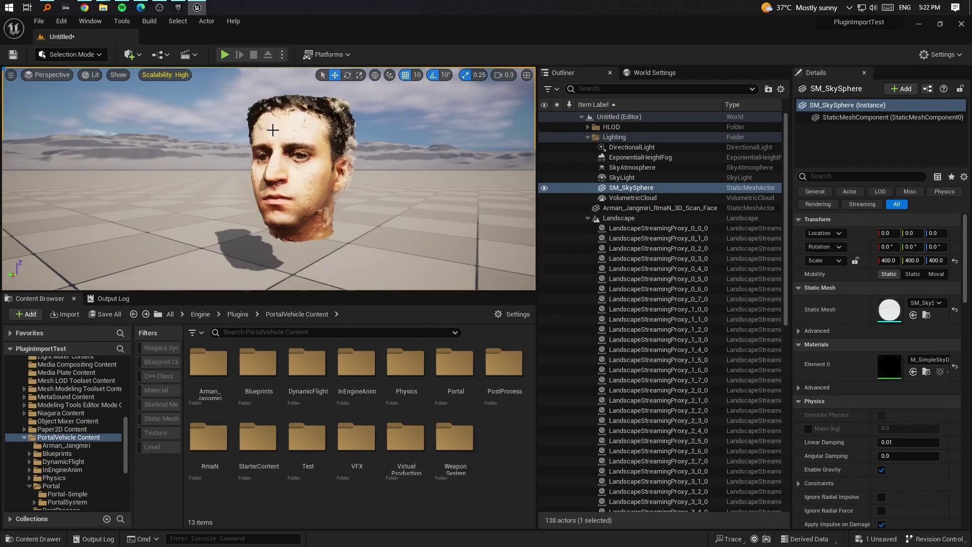